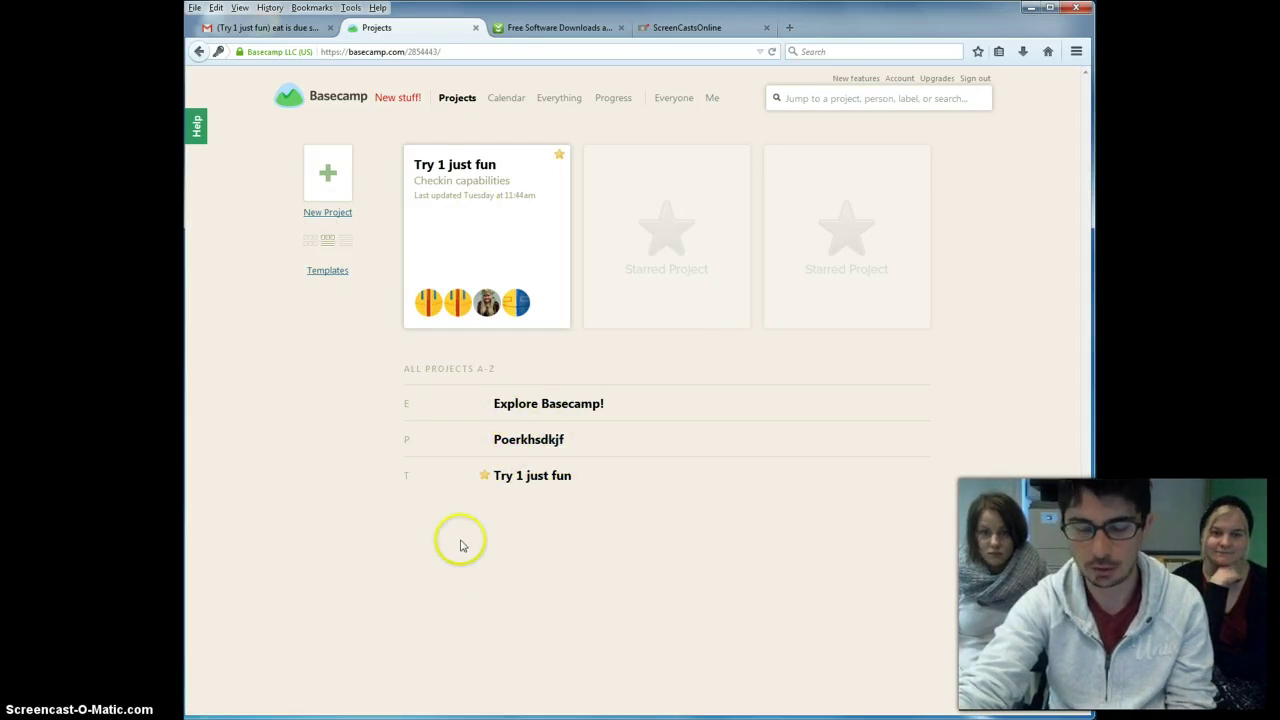
- Start a new project named "Name example 1" with the description "Navicre web course design"
click(327, 188)
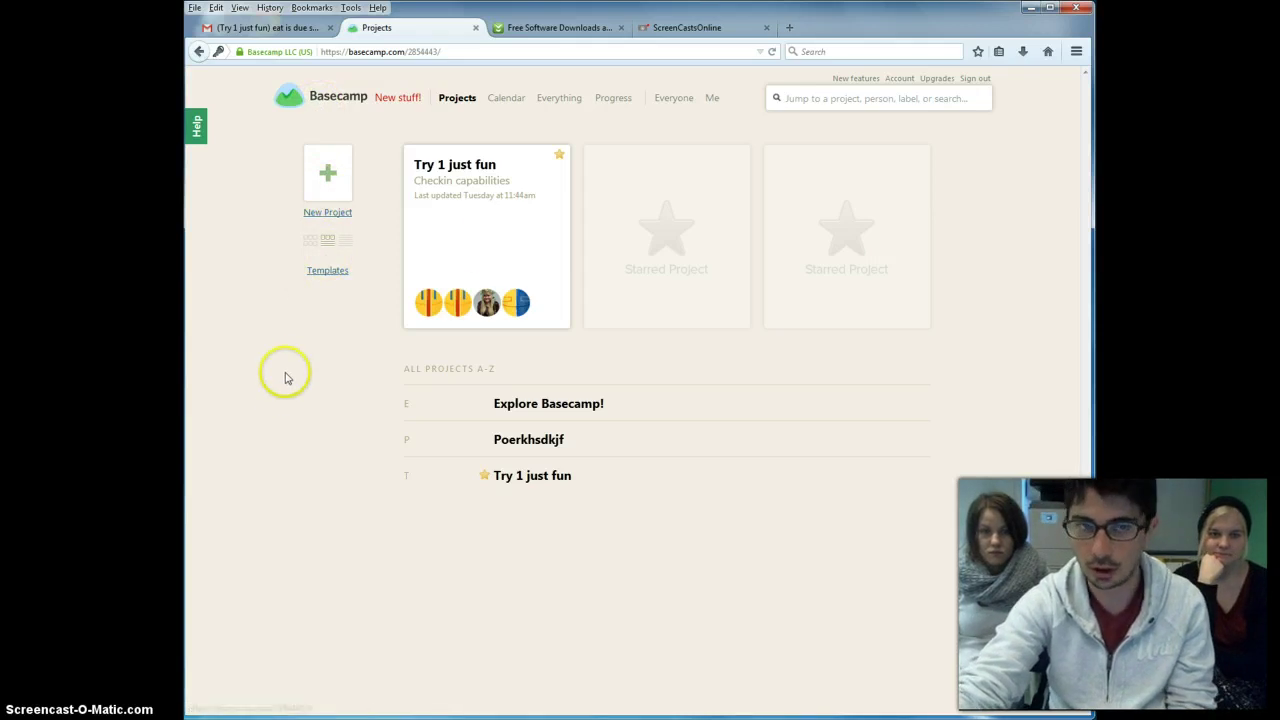
click(322, 184)
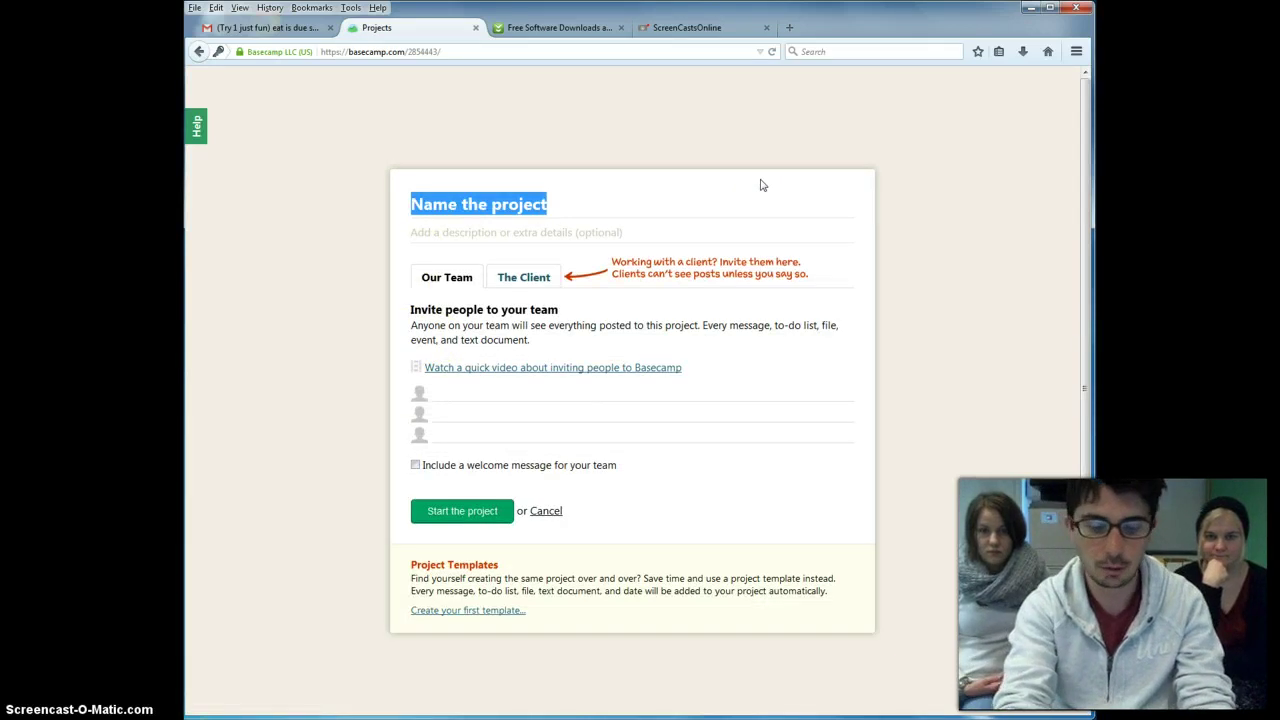
text(Name exaomple 1)
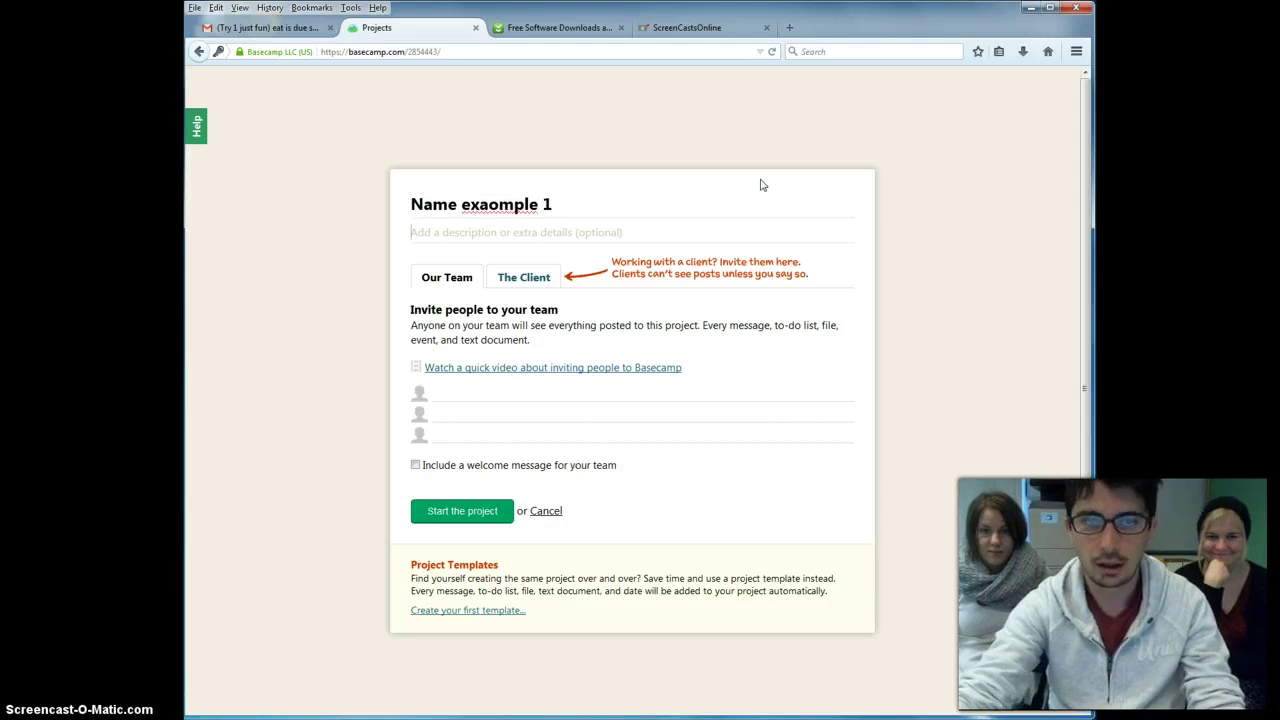
click(494, 206)
key(BackSpace)
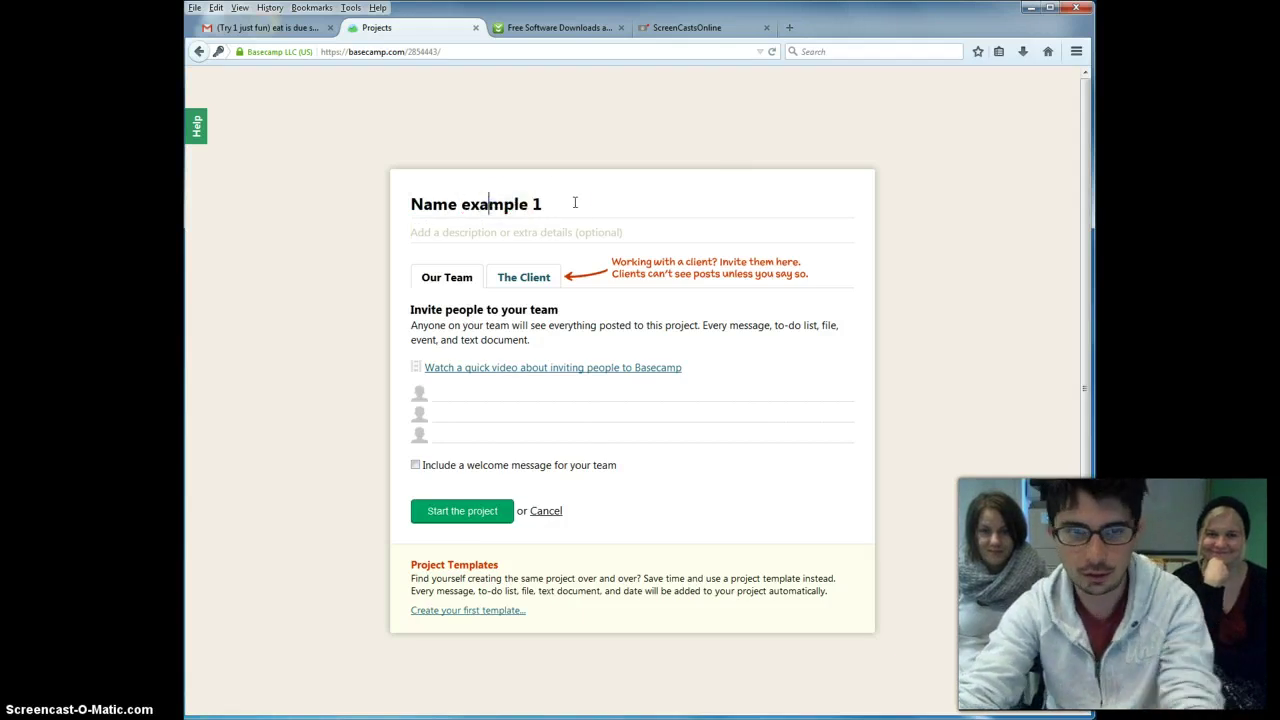
click(558, 234)
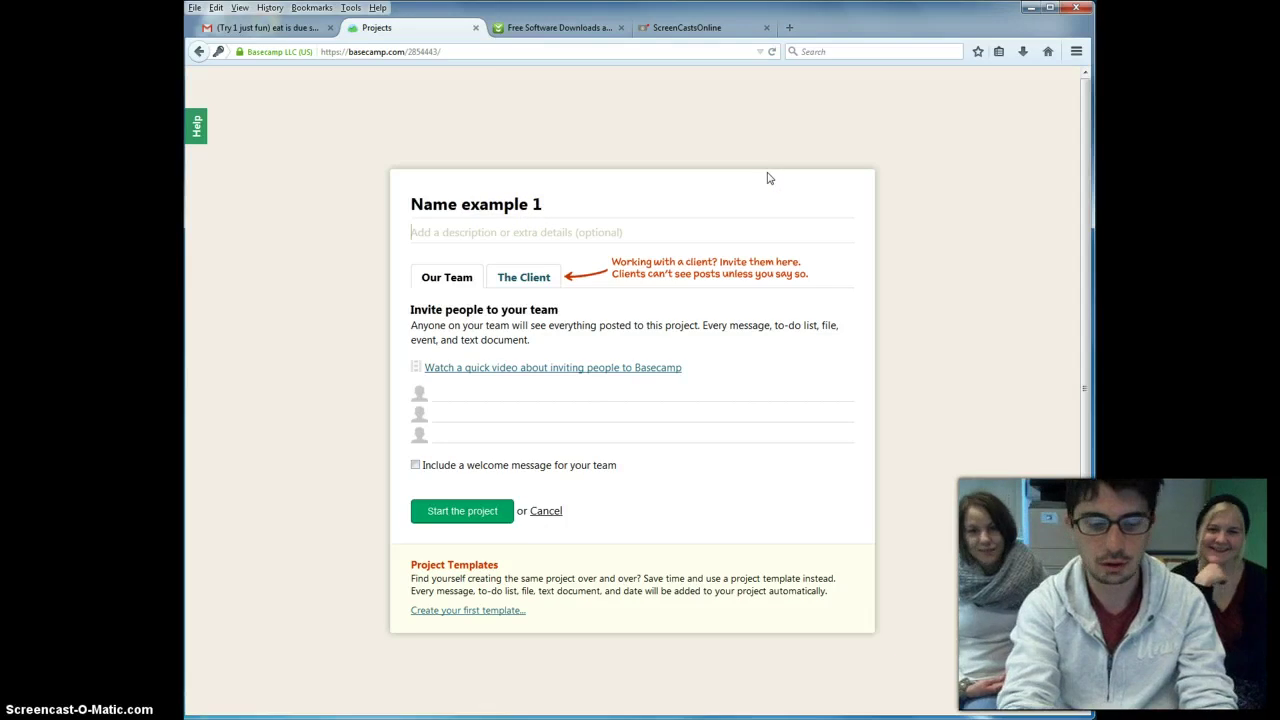
text(Navicre web course design)
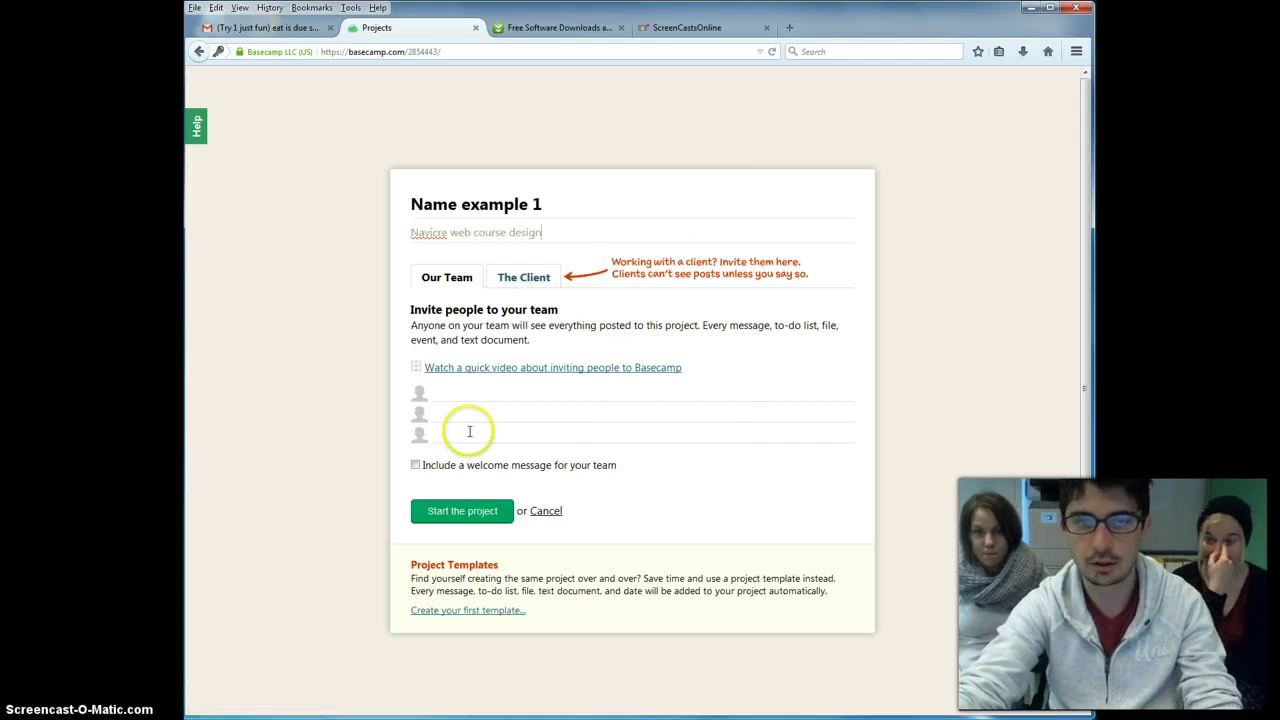
- Invite three people to the project team by entering their names or e-mails from the suggestions
click(471, 394)
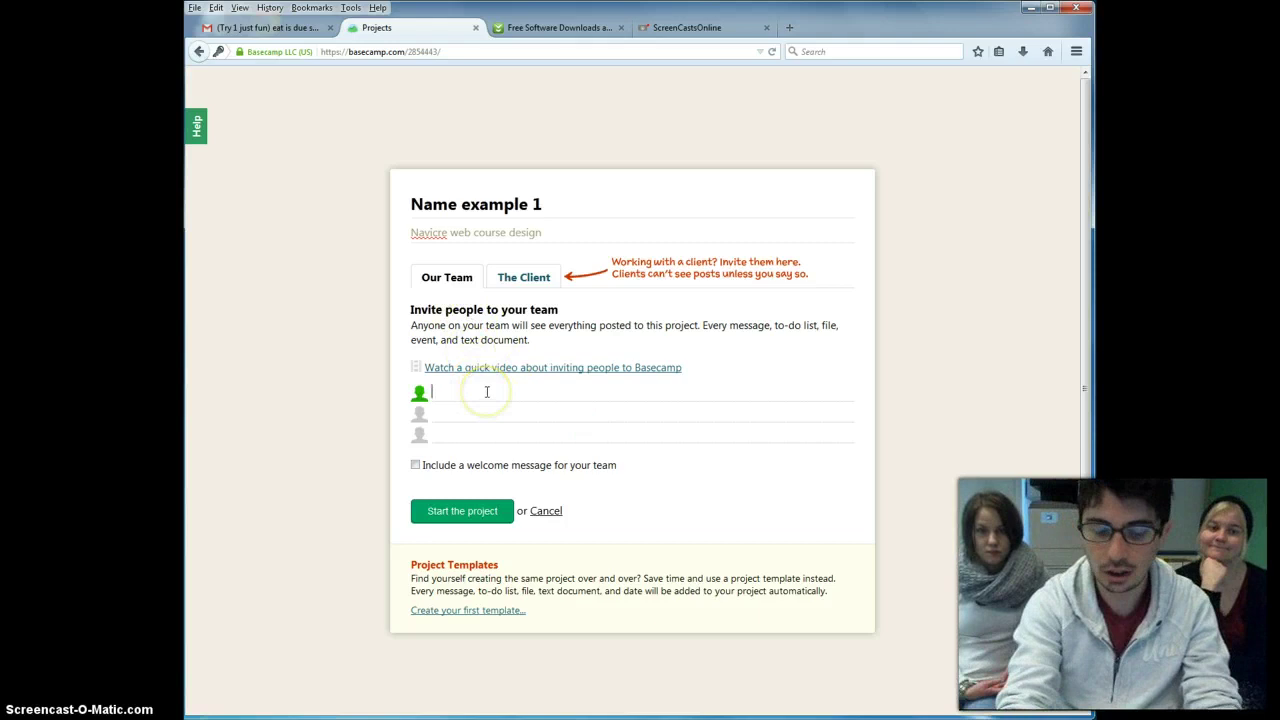
text(nin)
key(Return)
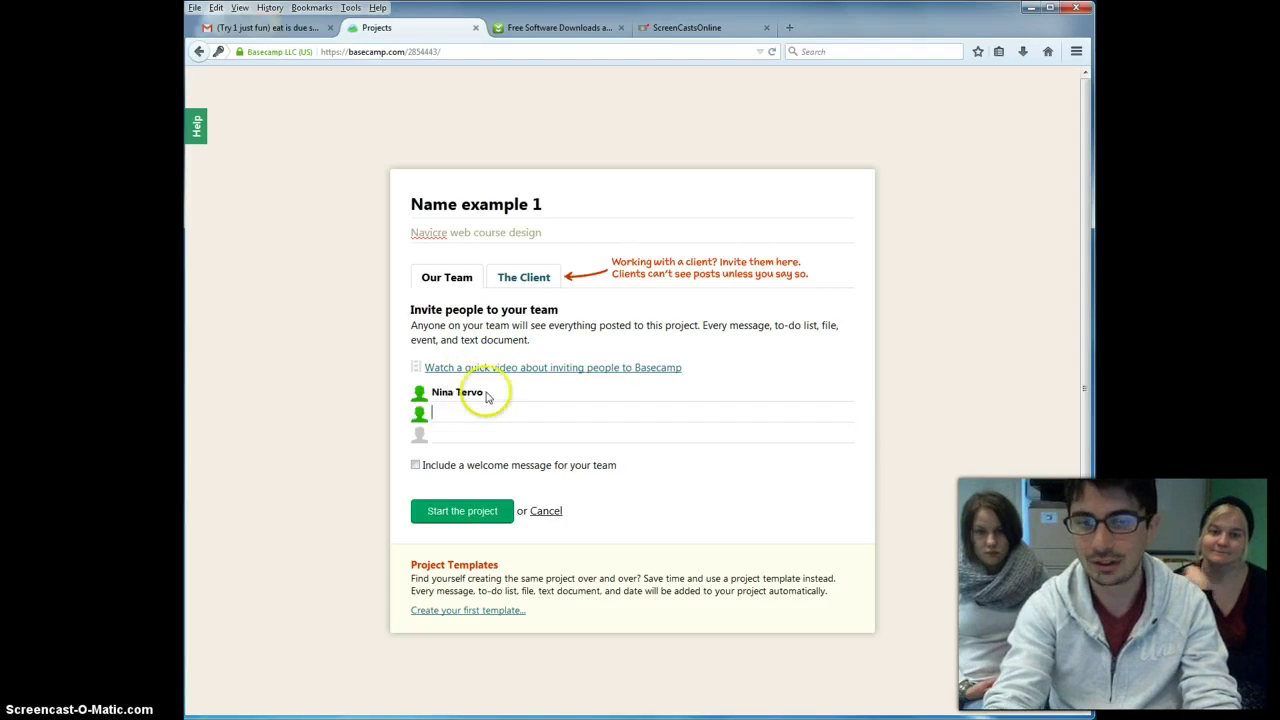
text(m)
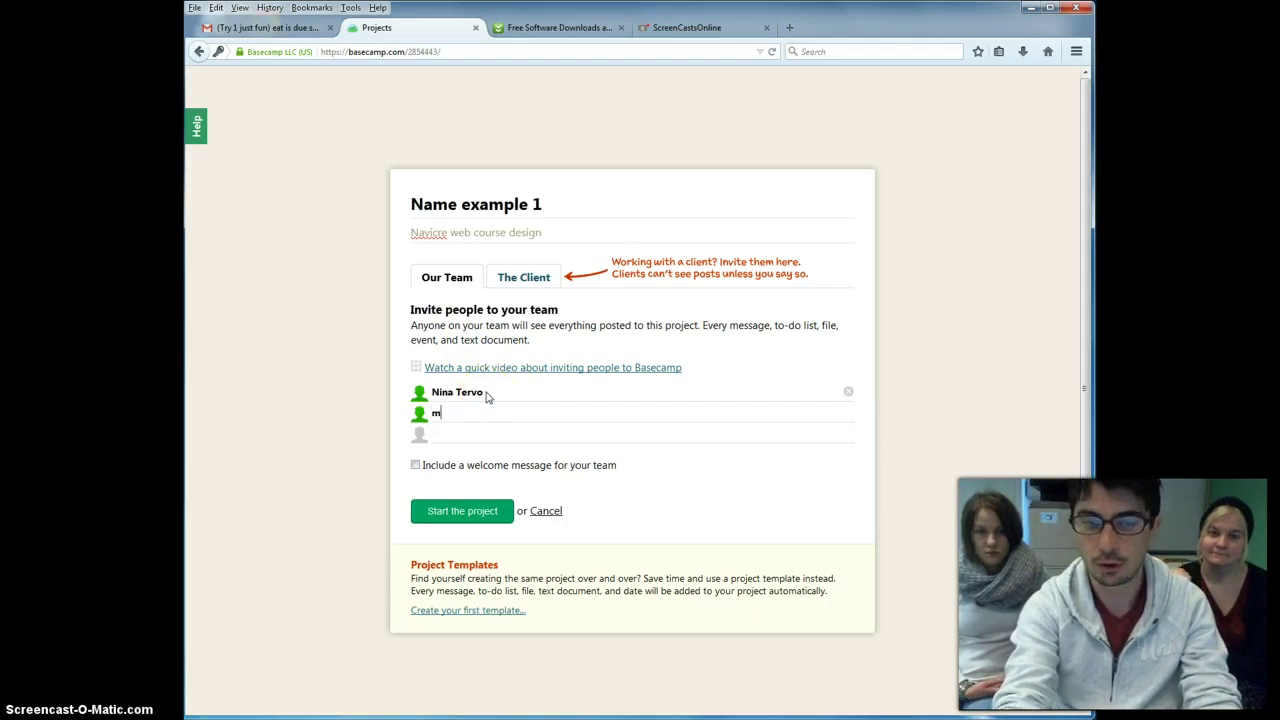
text(i)
key(Return)
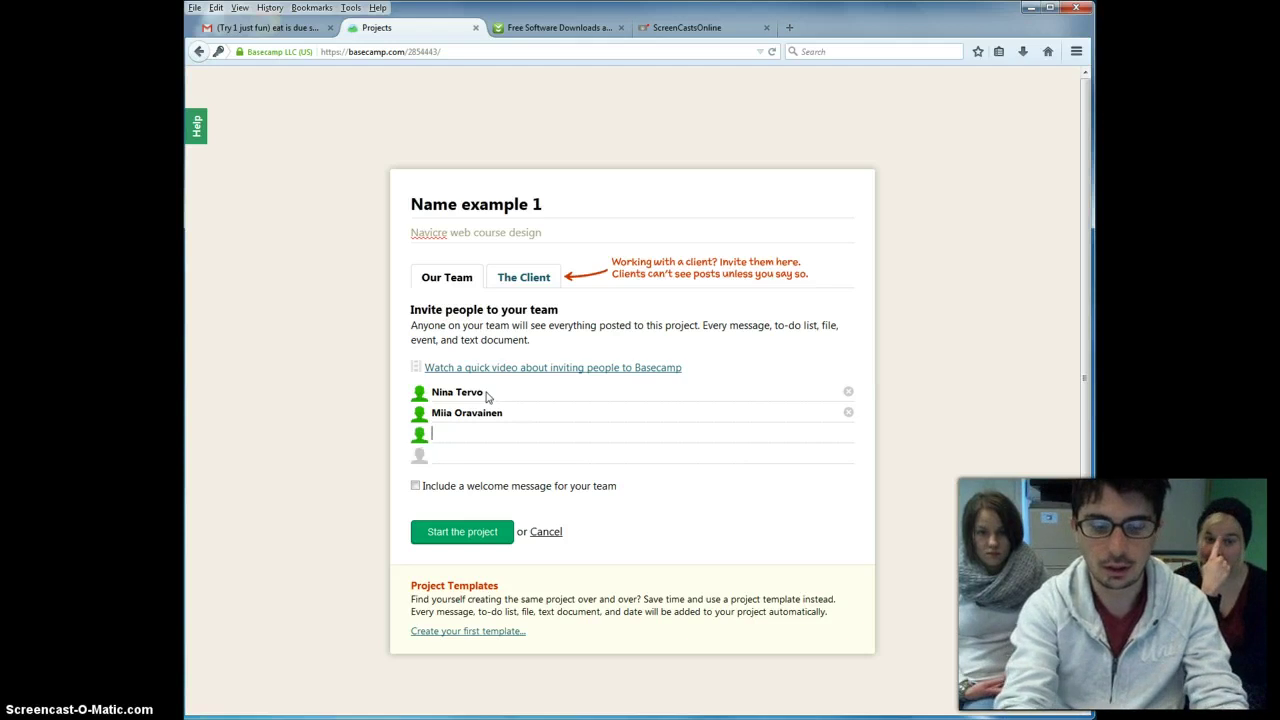
text(he)
key(Return)
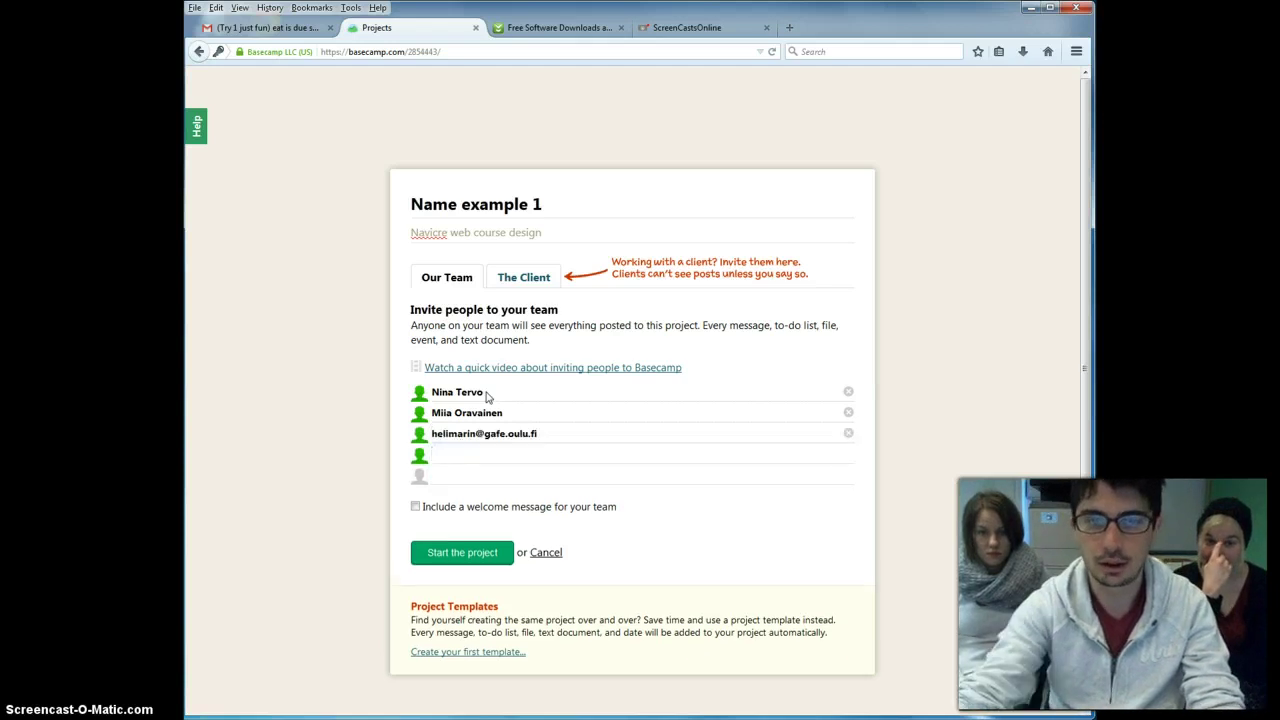
- Check the client access options and start the project with client access left off
click(543, 279)
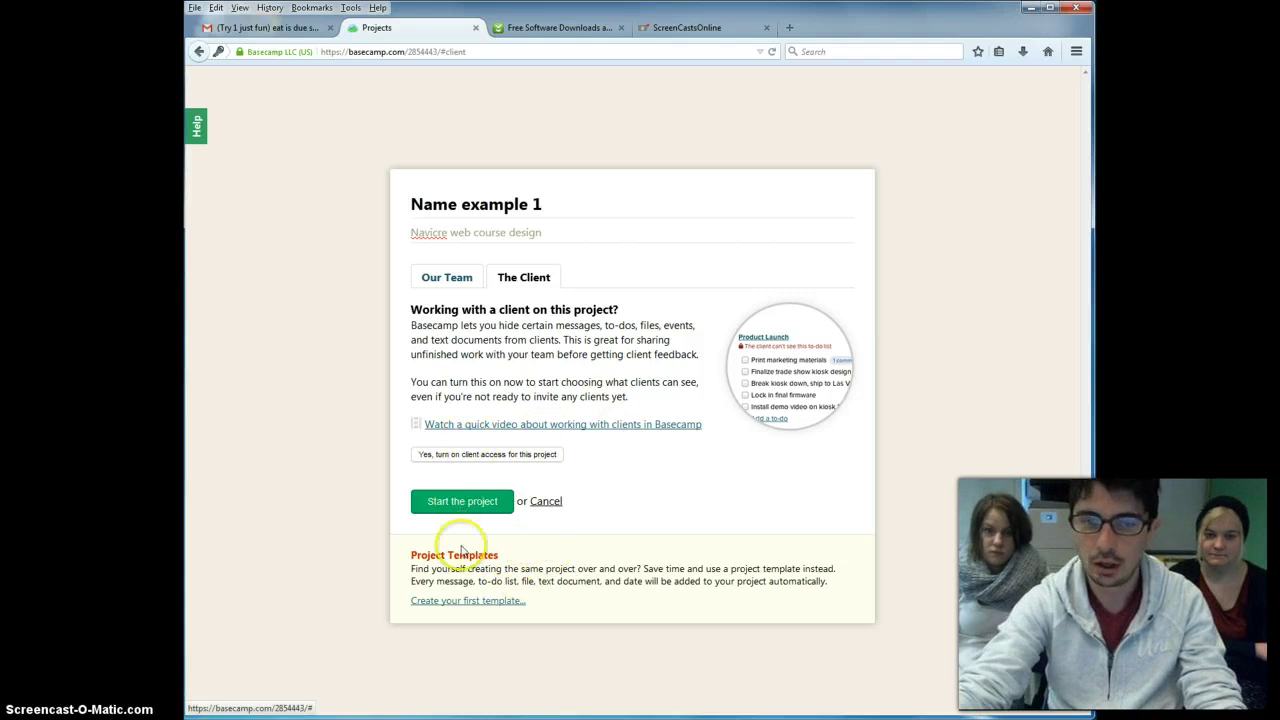
click(461, 503)
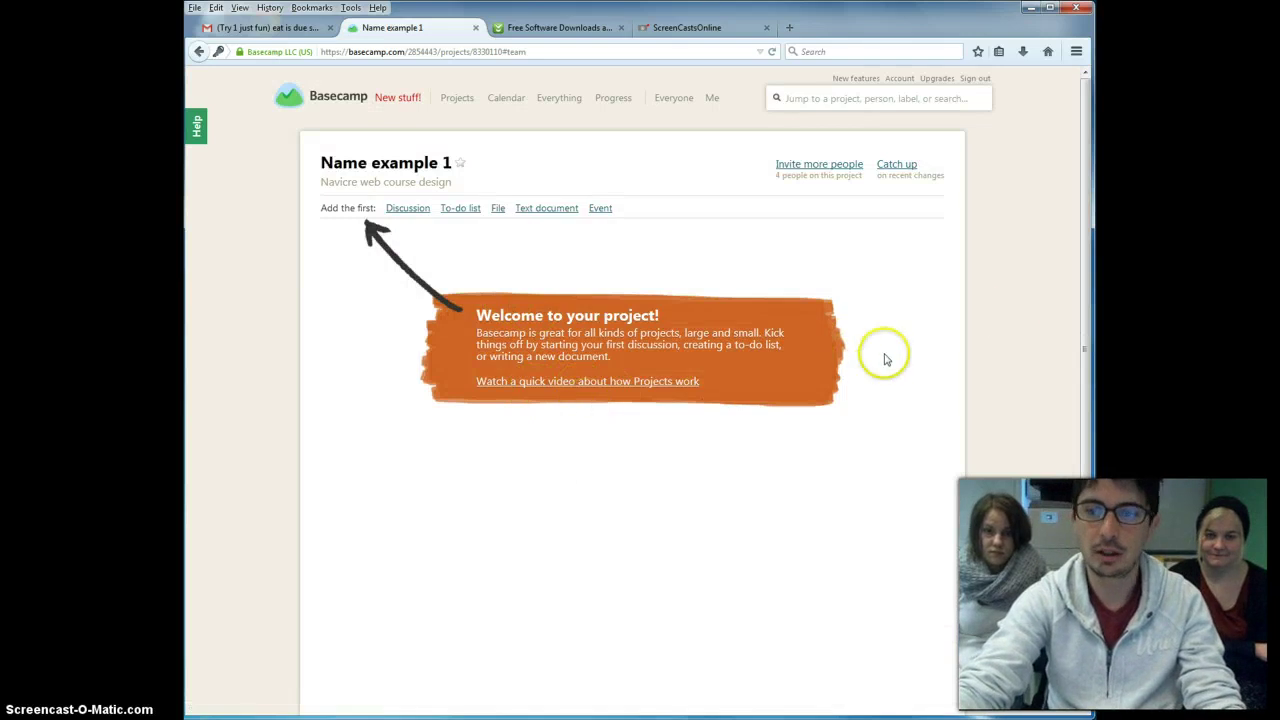
- Look over the new project page and review the list of people on the project
scroll(1093, 341, down, 2)
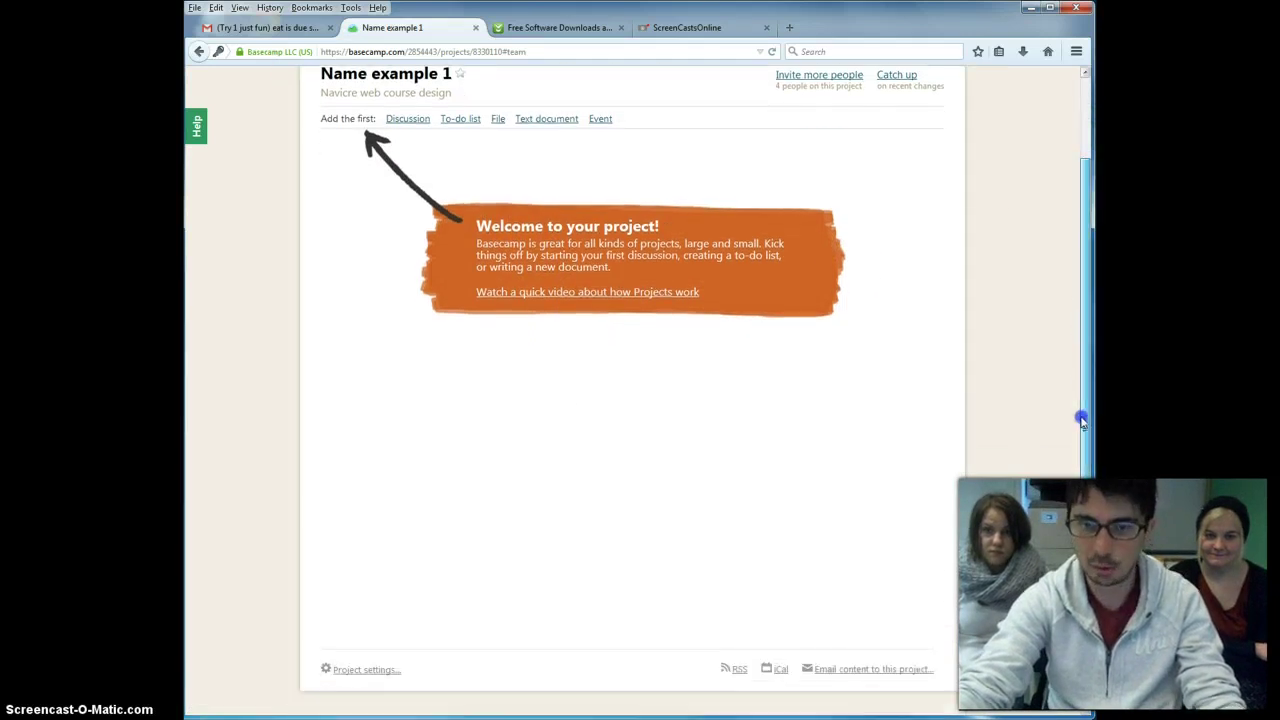
scroll(1080, 420, up, 2)
drag(927, 336, 885, 353)
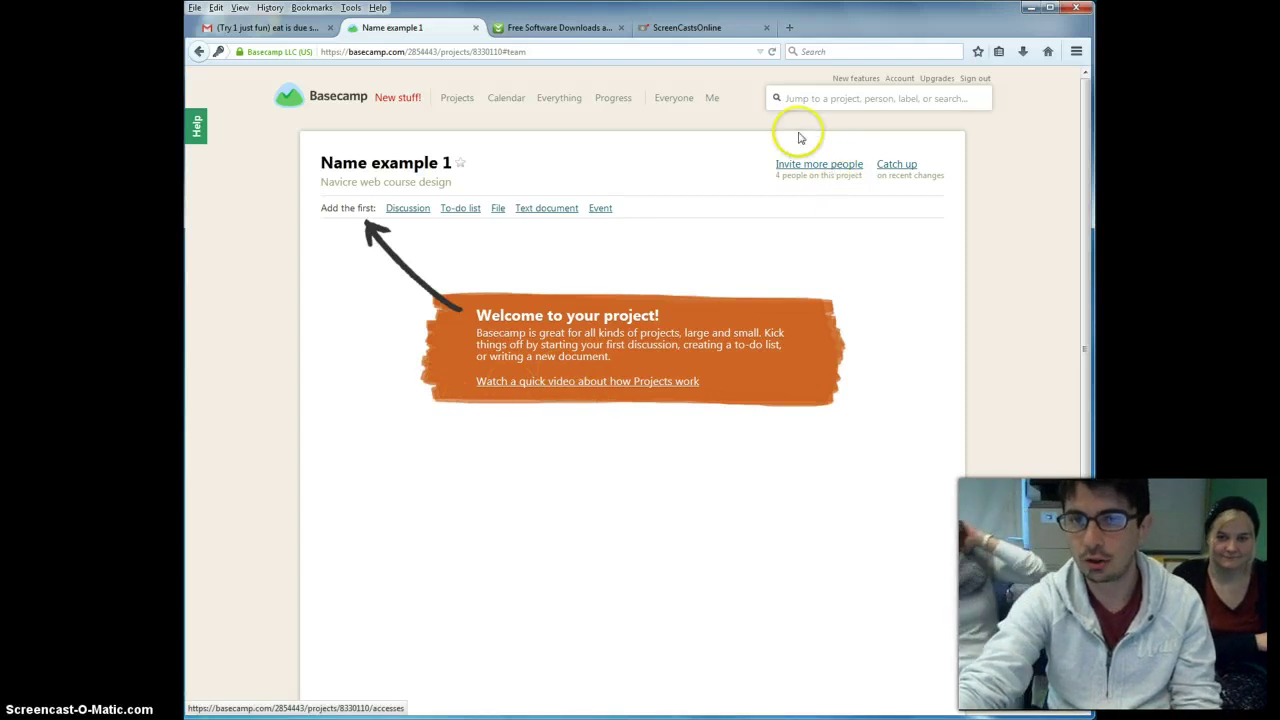
click(831, 170)
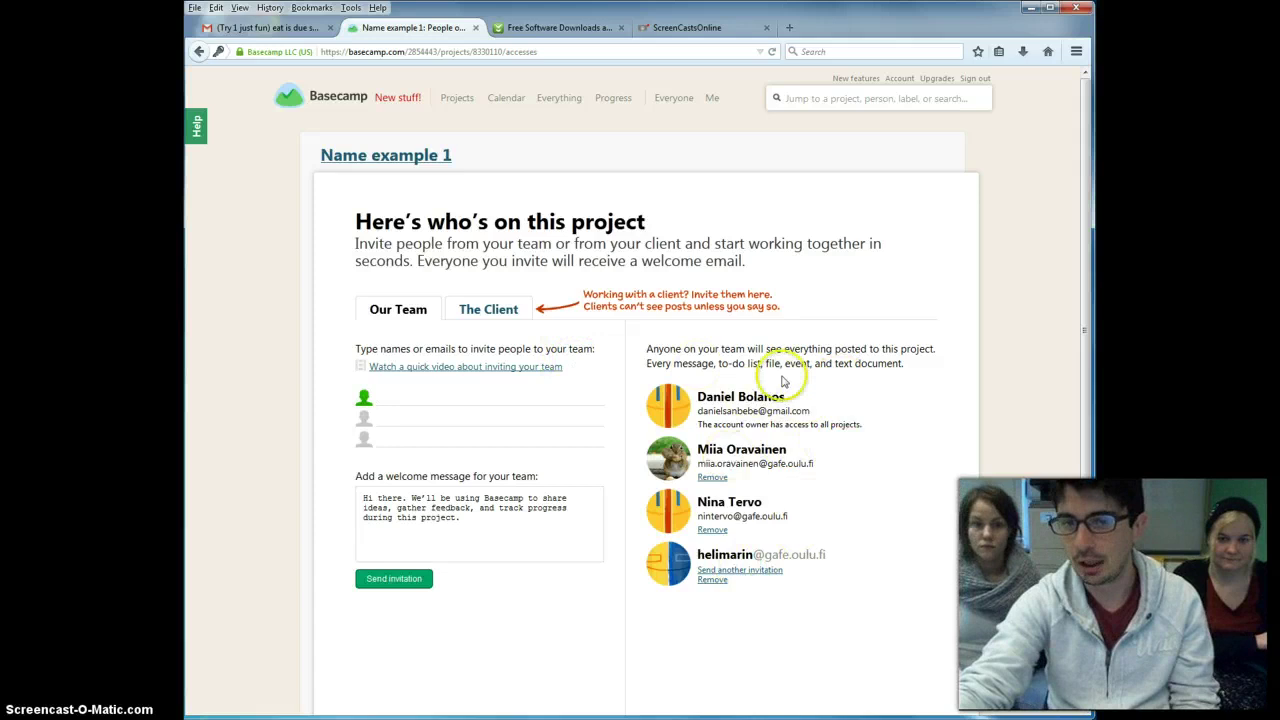
click(381, 155)
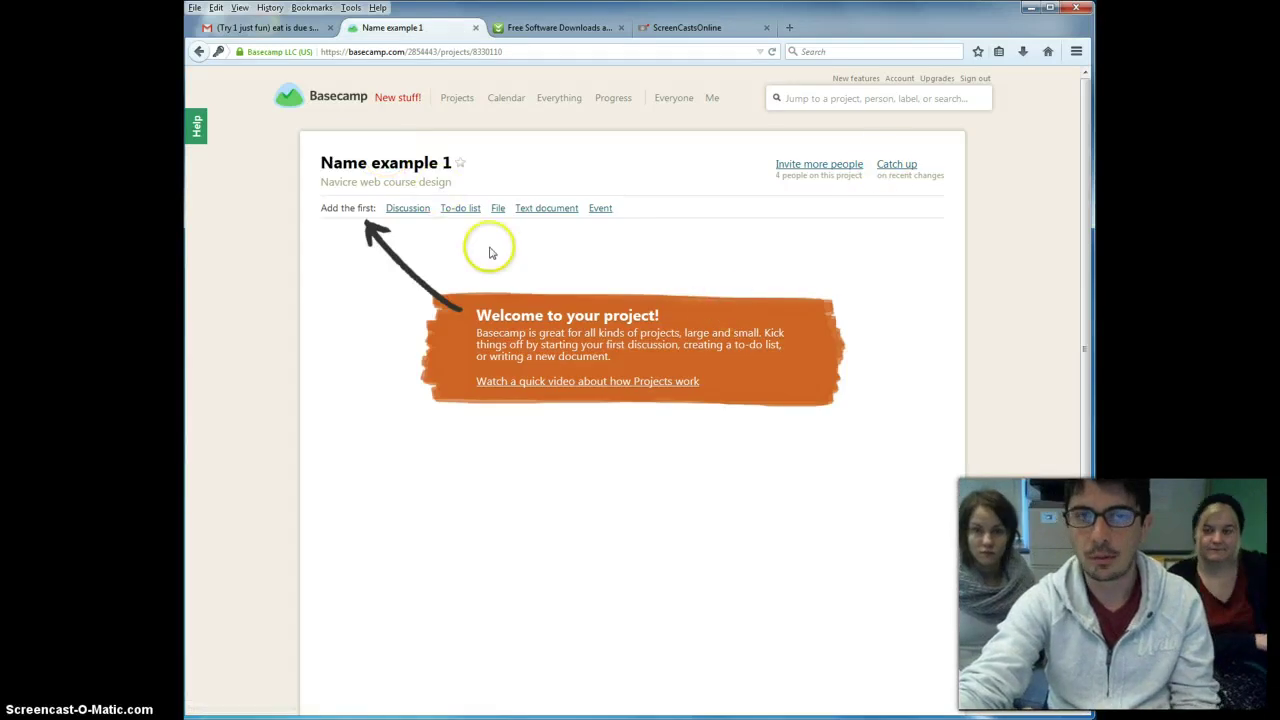
- Post a discussion titled "Example message kaksi" with the text "What do you think about ... ?", and return to the project page
click(408, 210)
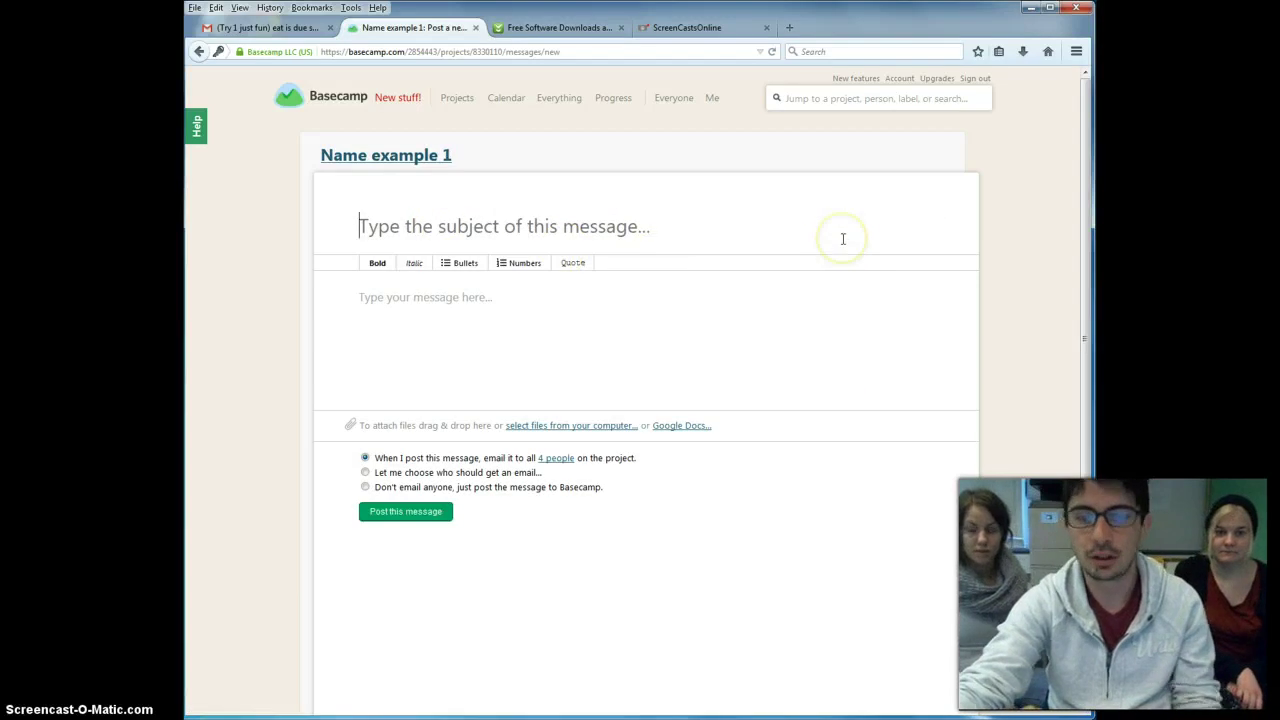
text(Example message kaksi)
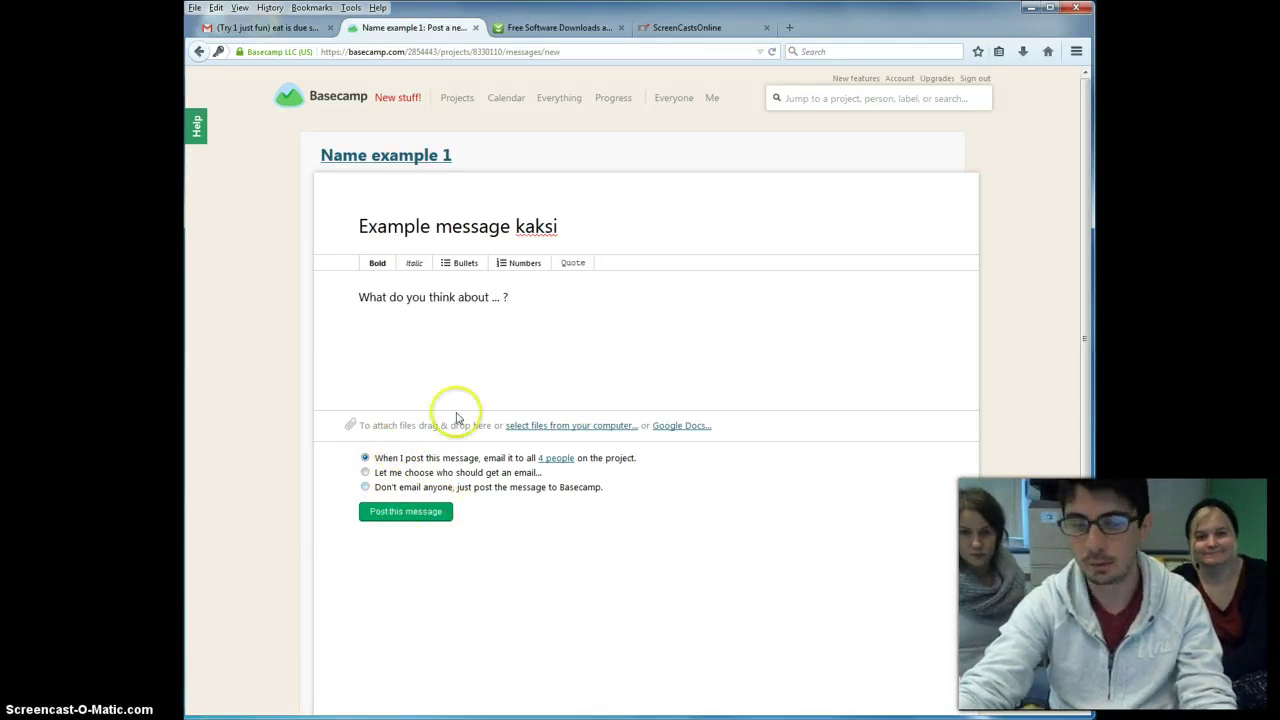
click(409, 513)
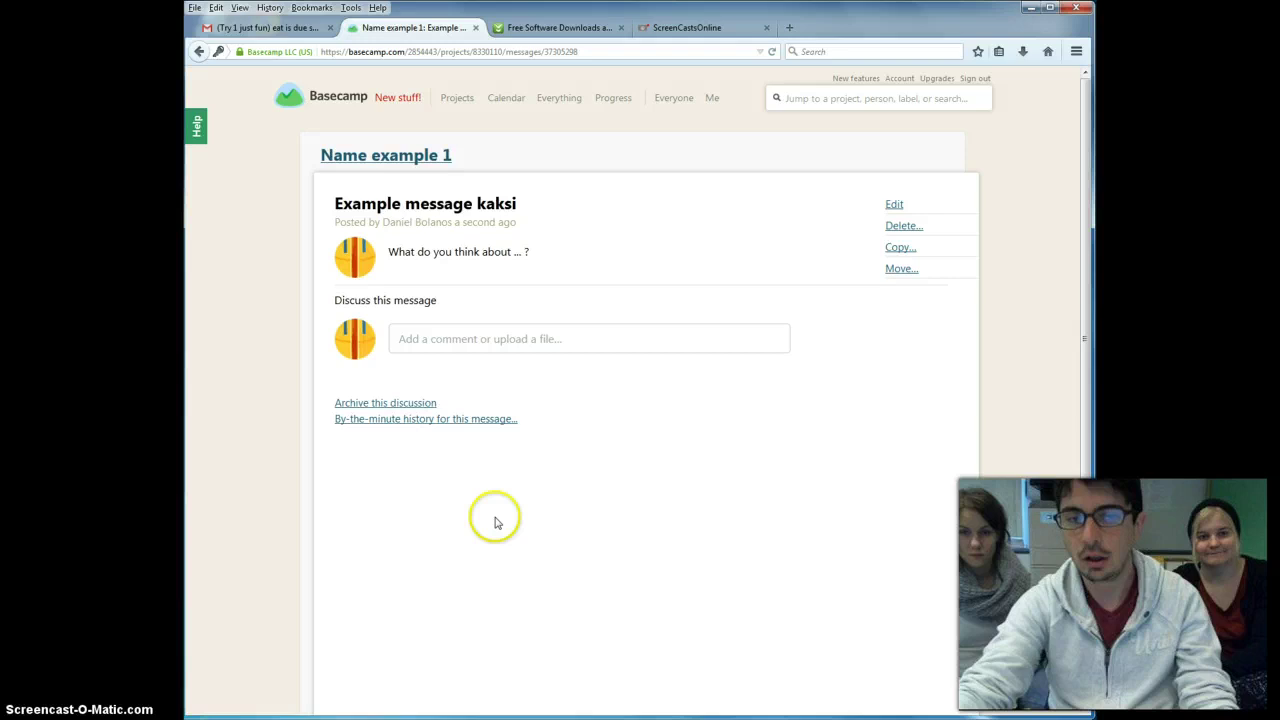
click(553, 350)
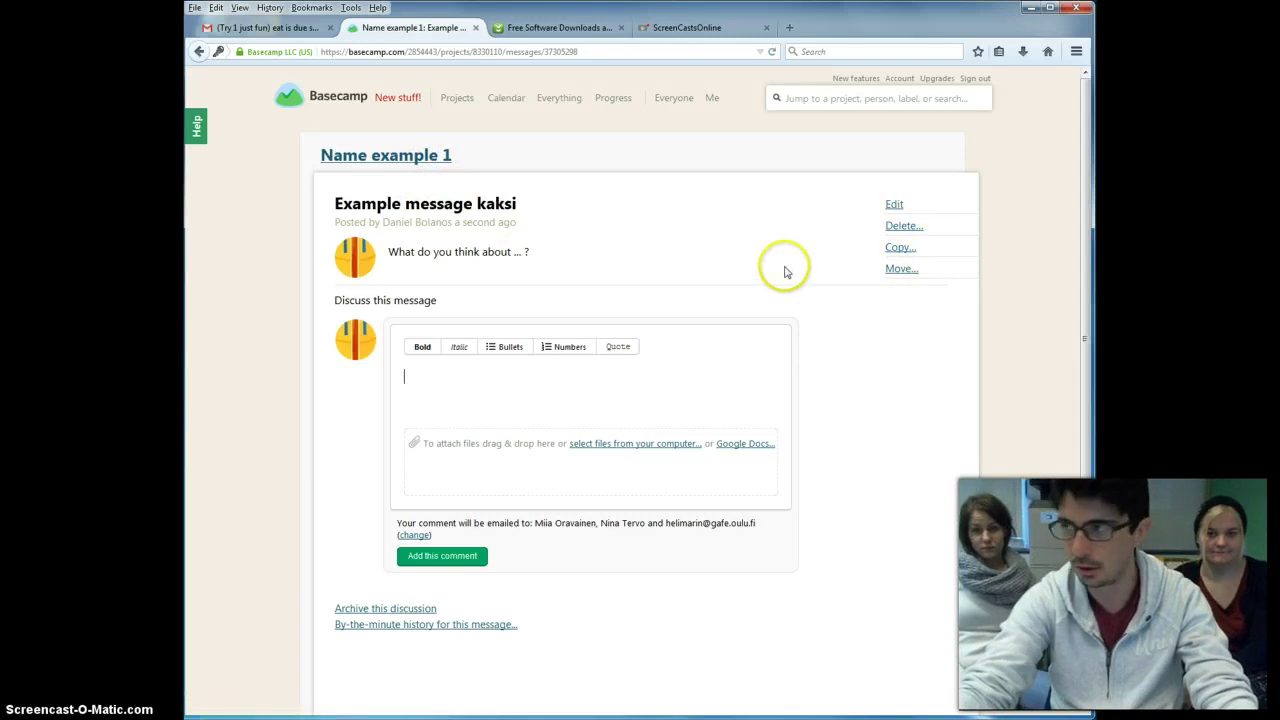
click(415, 157)
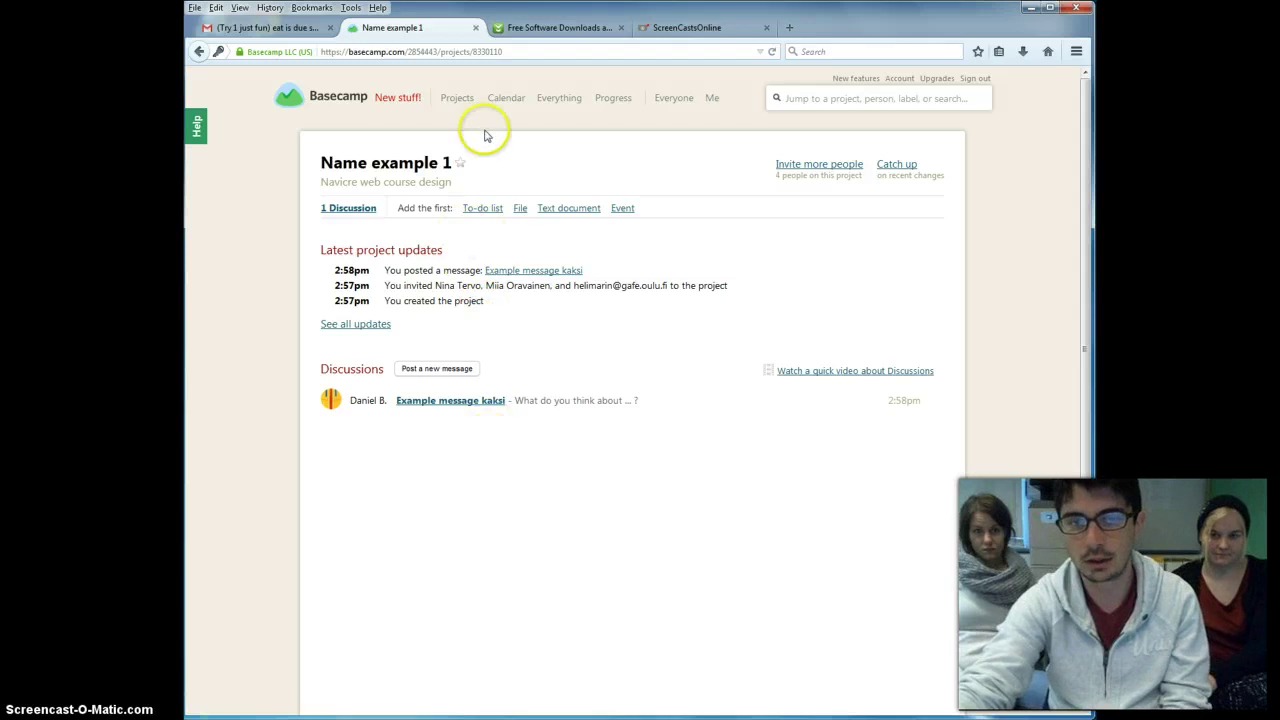
- Create a to-do list titled "Call the manager" followed by the manager's first name
click(487, 214)
scroll(486, 211, down, 2)
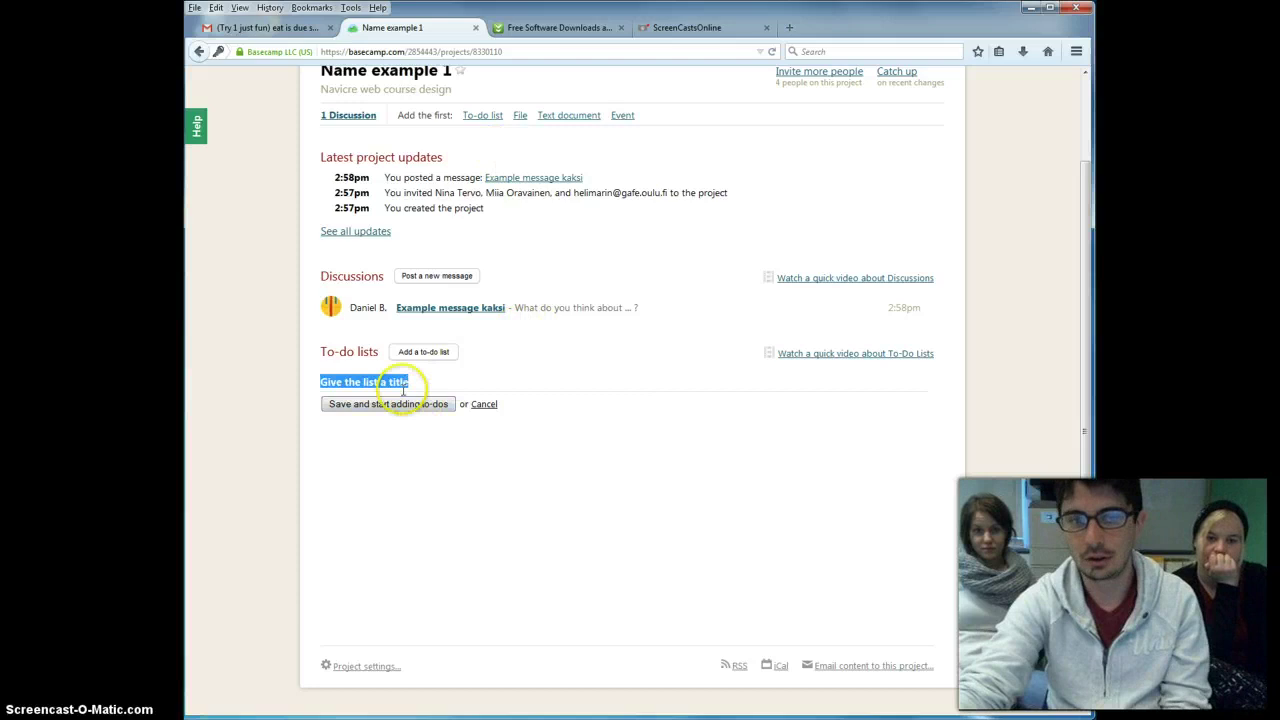
click(428, 357)
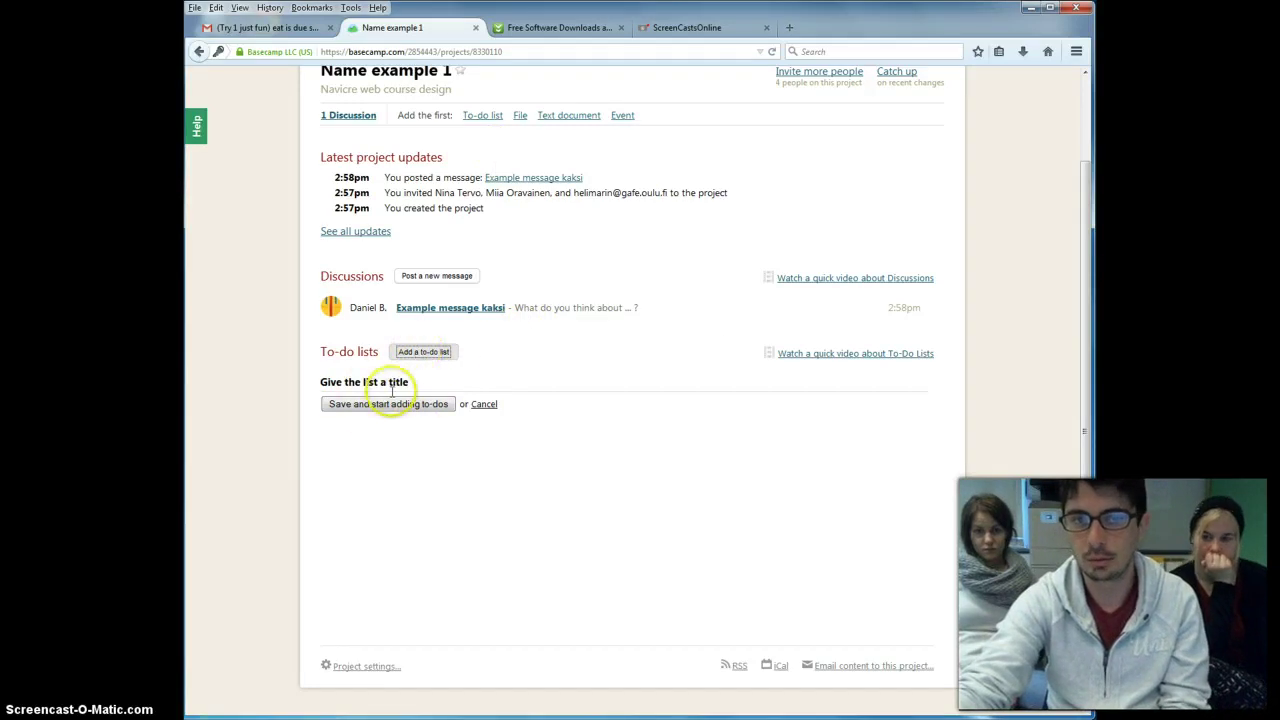
drag(409, 382, 279, 387)
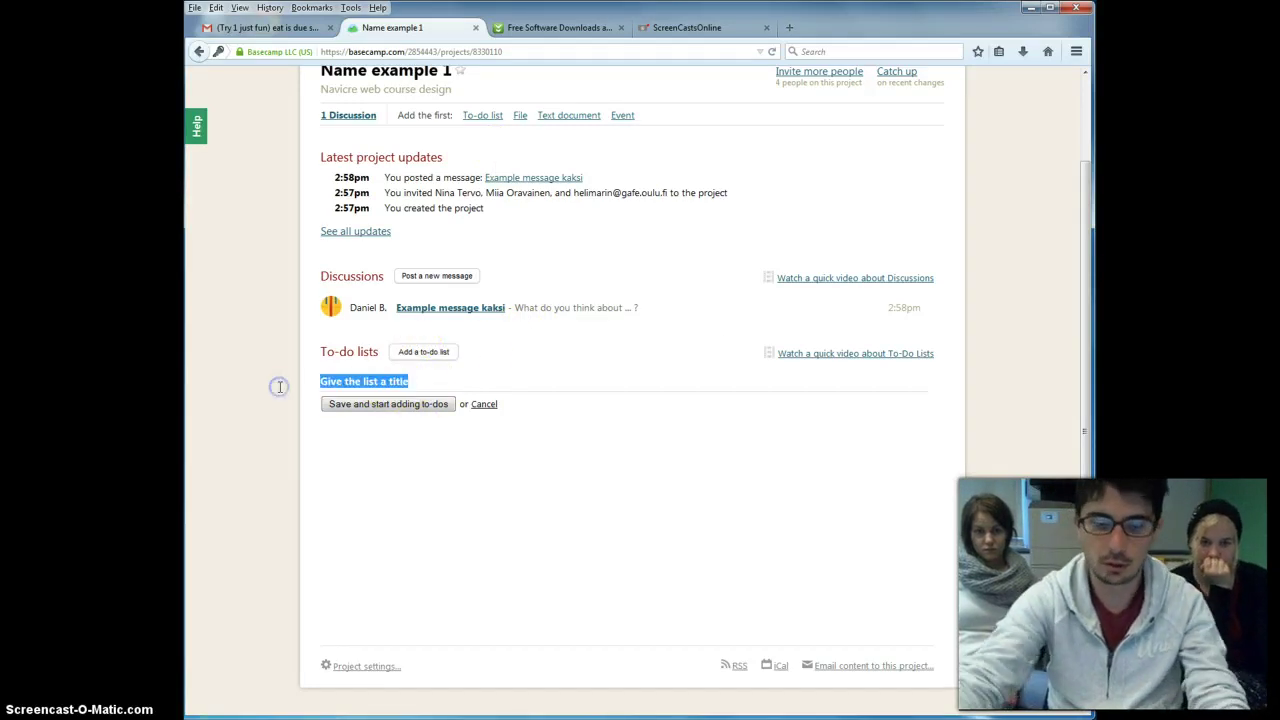
text(Call the manager: Nina)
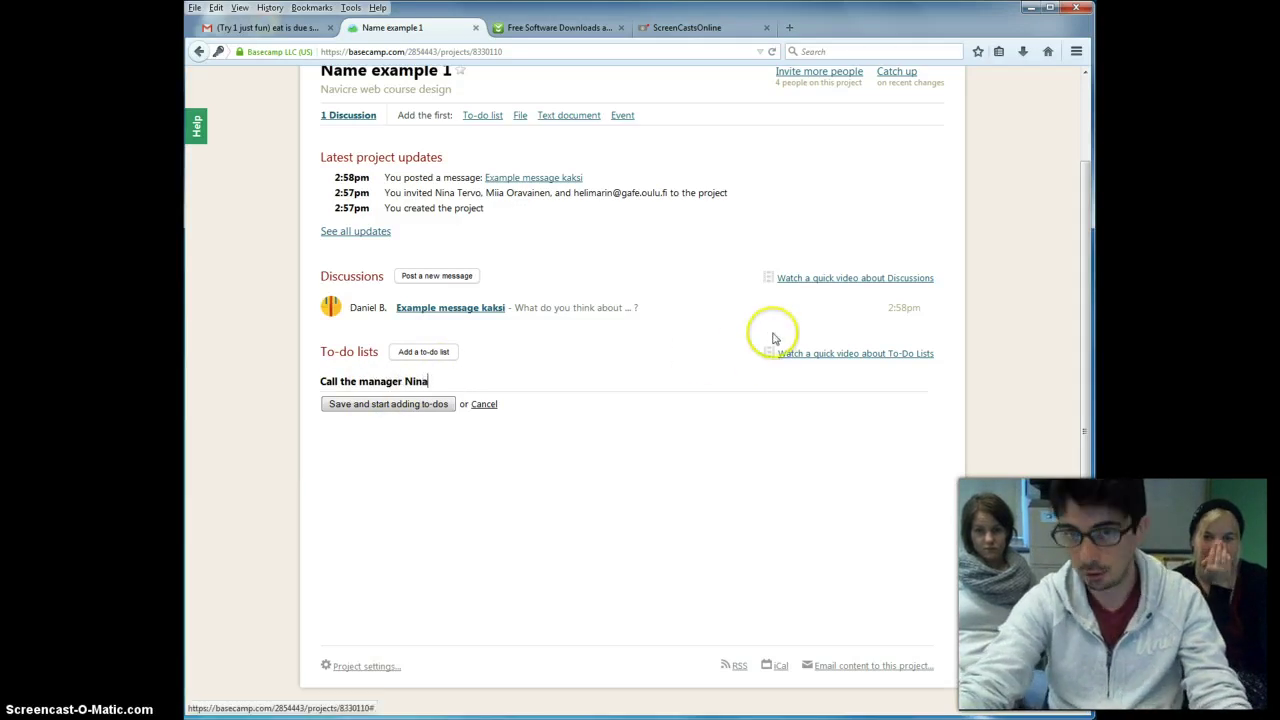
click(414, 406)
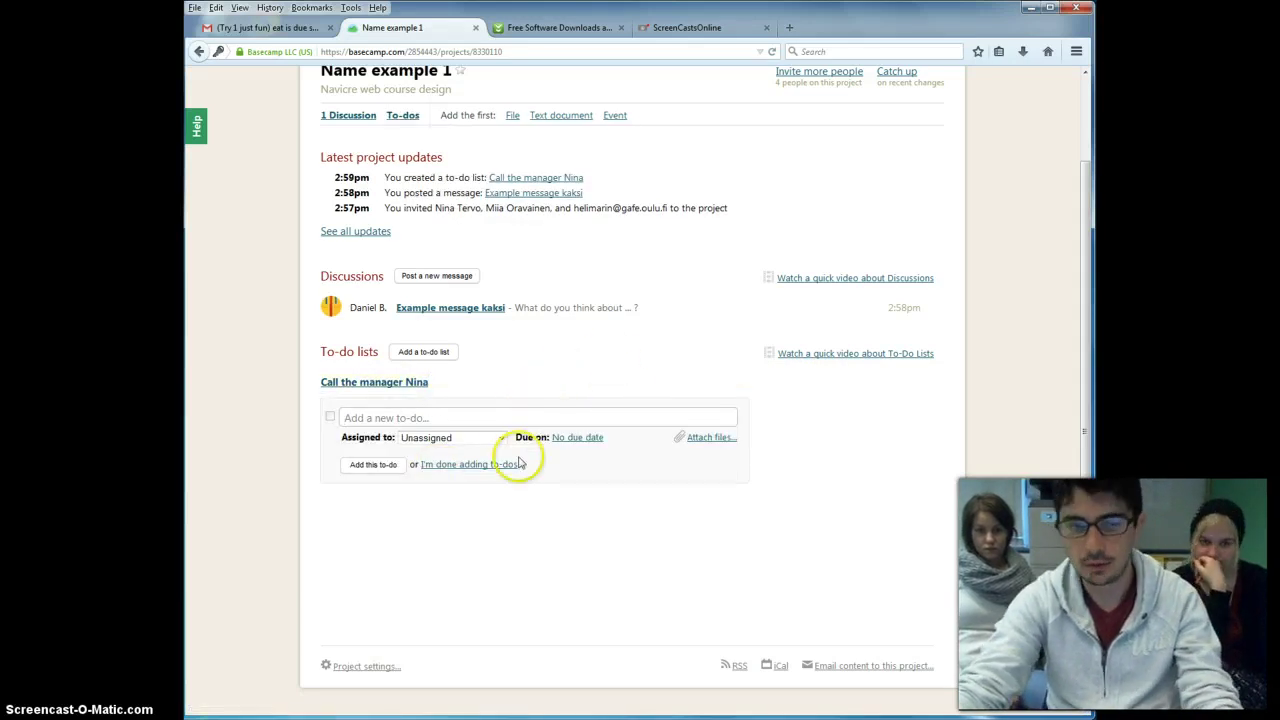
- Assign the blank to-do to the manager with due date Tue, Feb 10, and finish adding to-dos without saving it
click(500, 438)
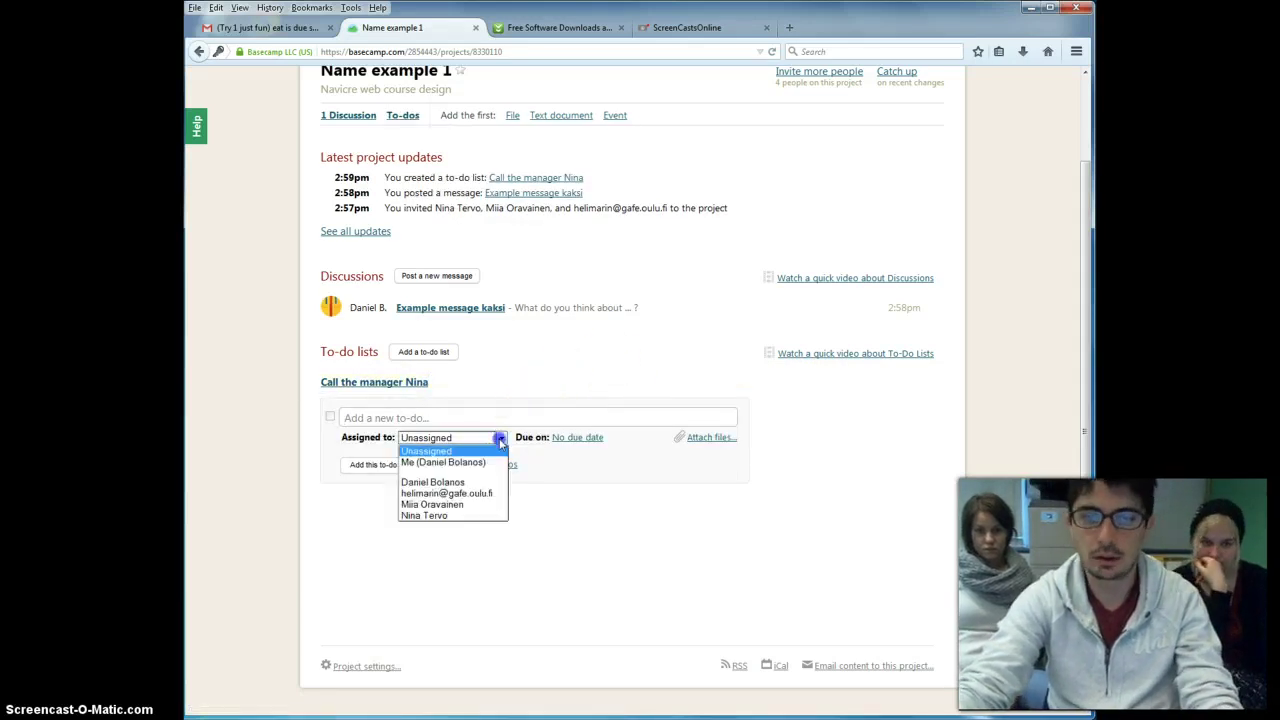
click(452, 515)
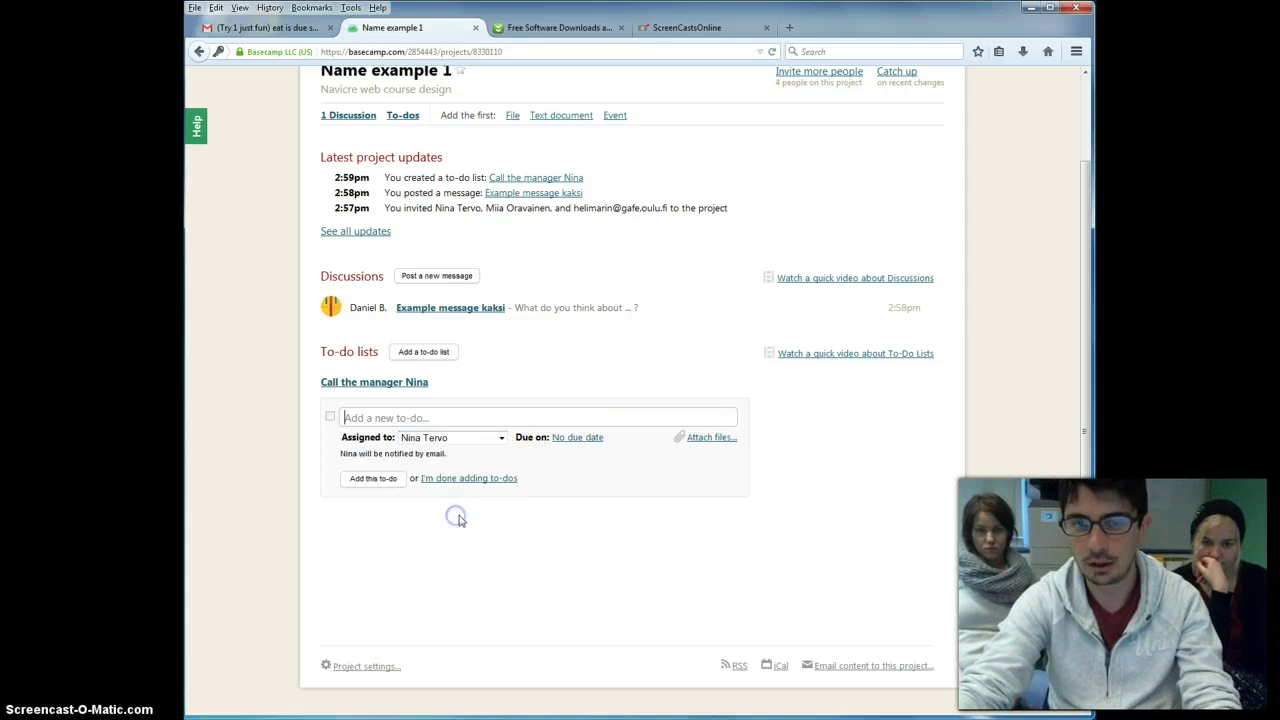
click(587, 438)
click(663, 474)
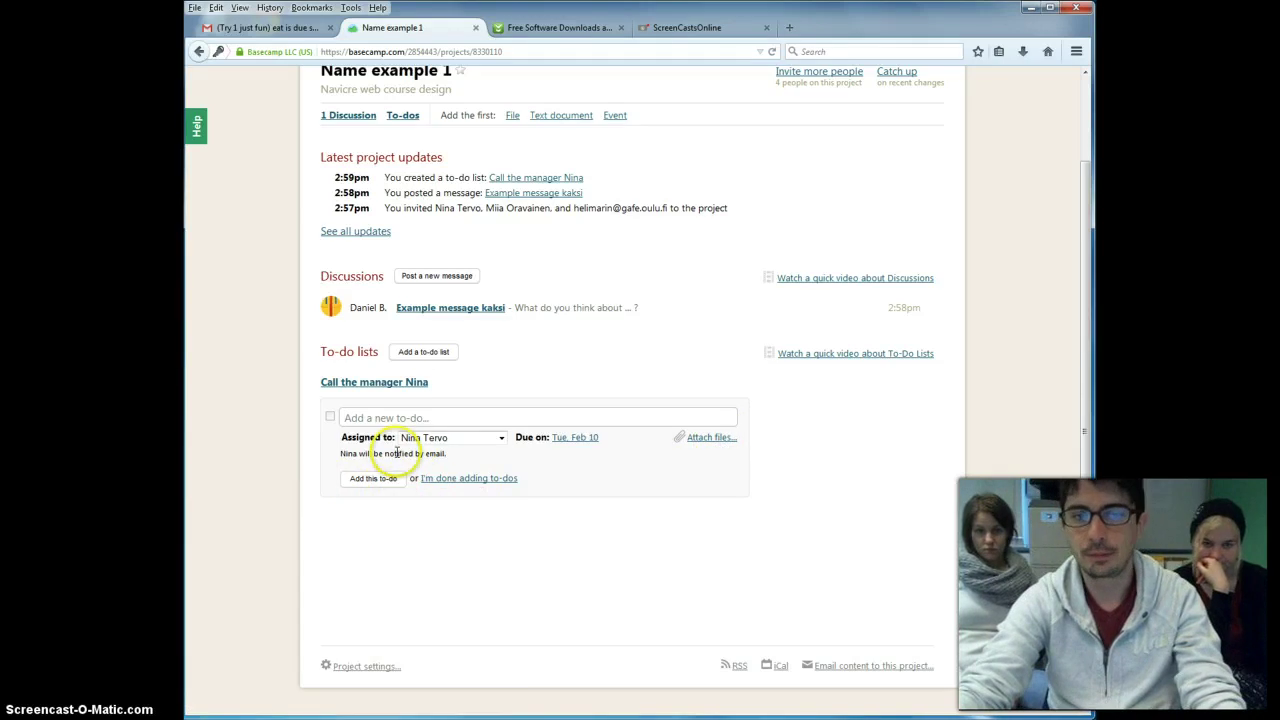
click(430, 478)
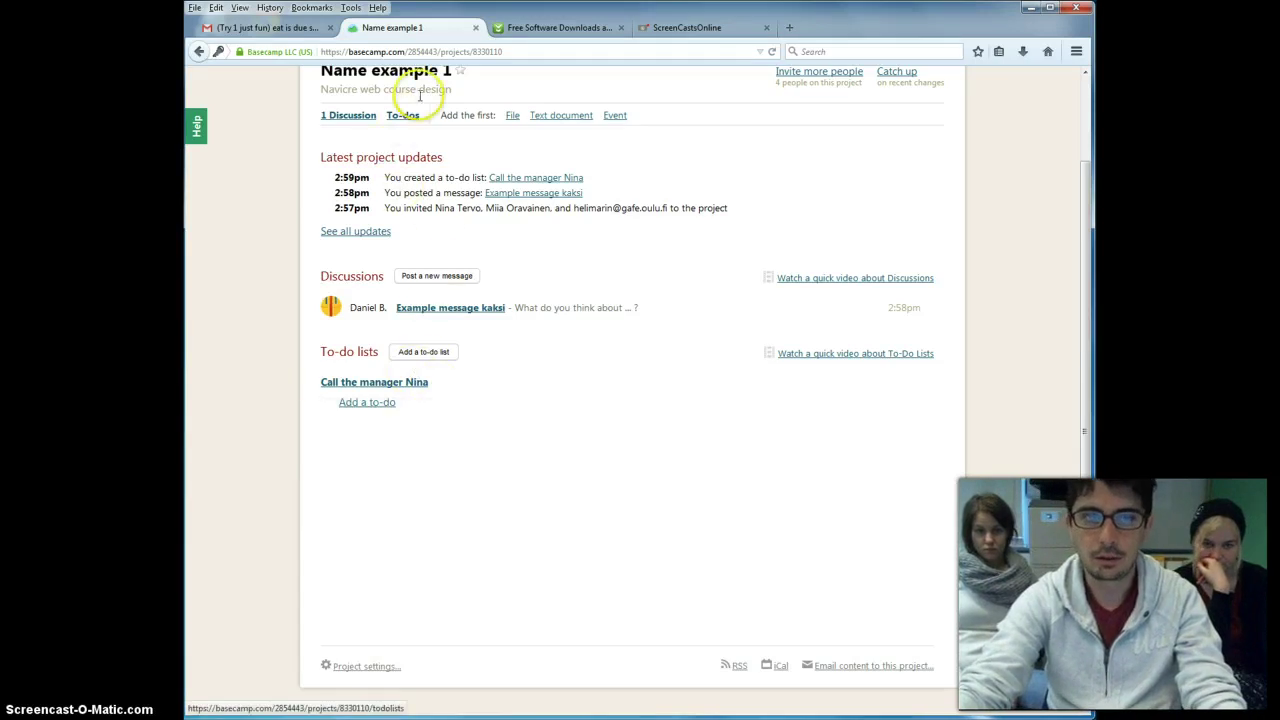
- Open the form for adding a project file and select all three invited team members to receive it by e-mail
scroll(452, 243, up, 2)
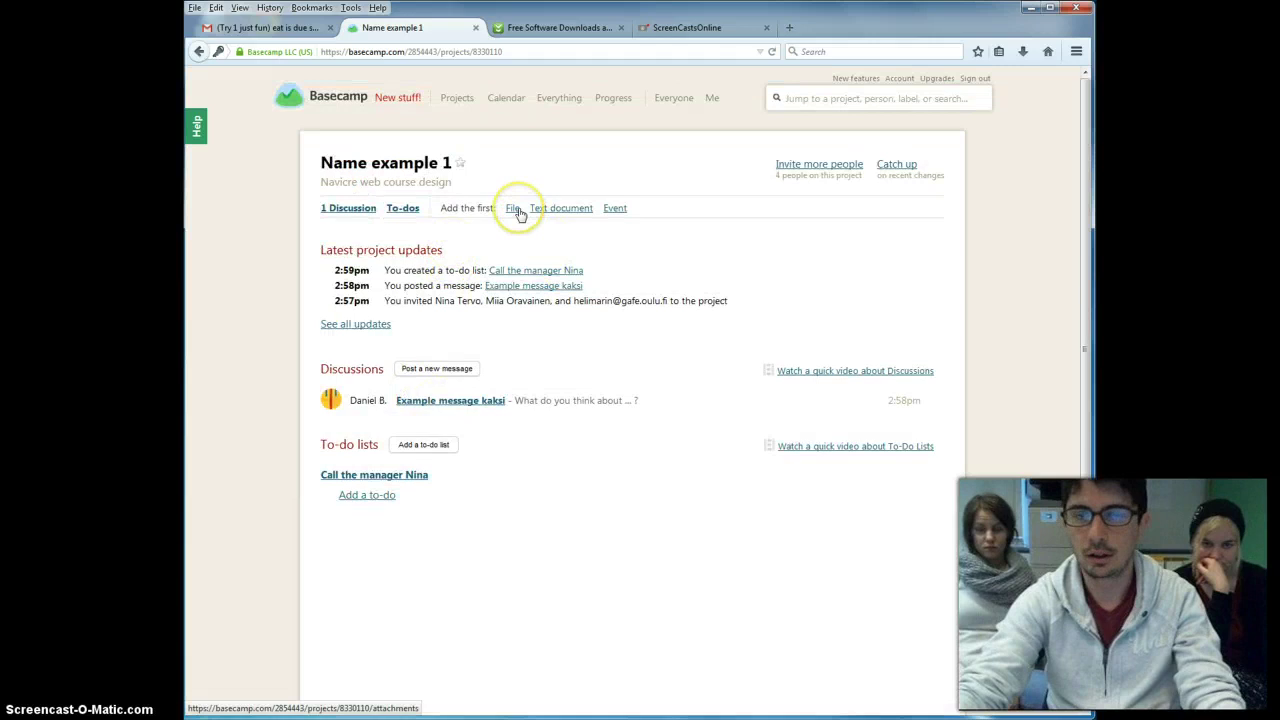
click(513, 209)
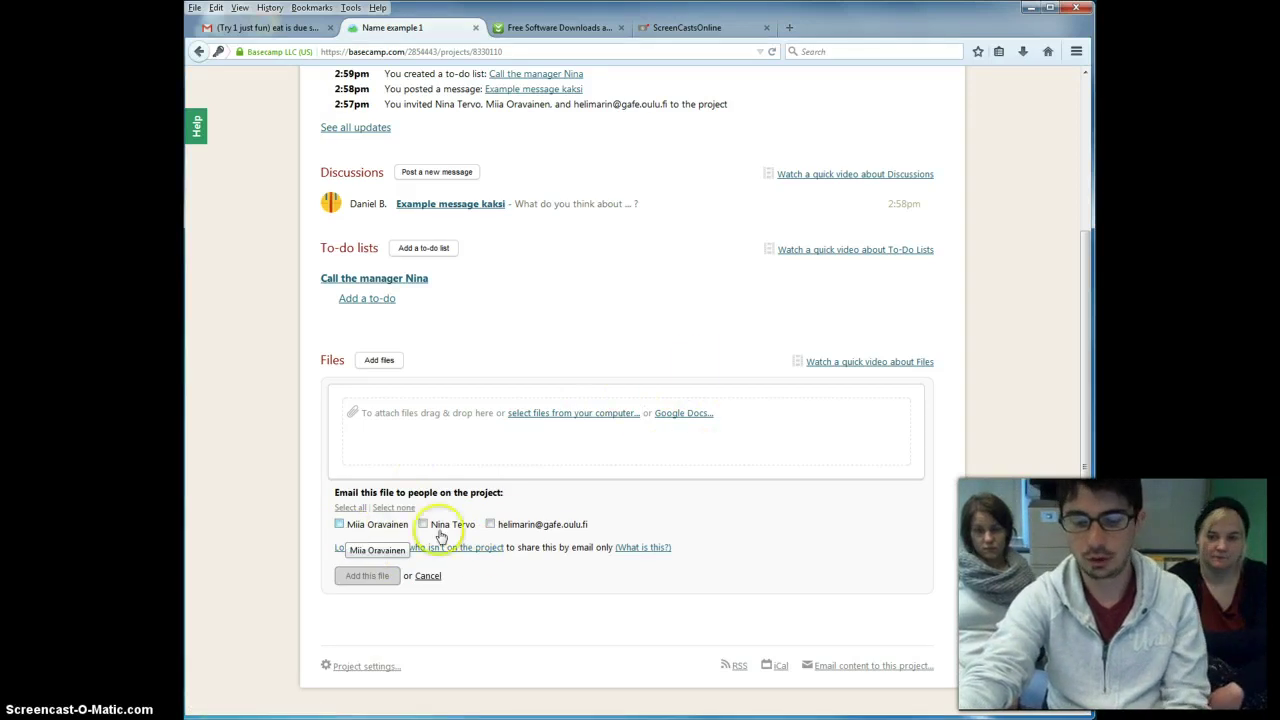
click(340, 524)
click(424, 524)
click(490, 524)
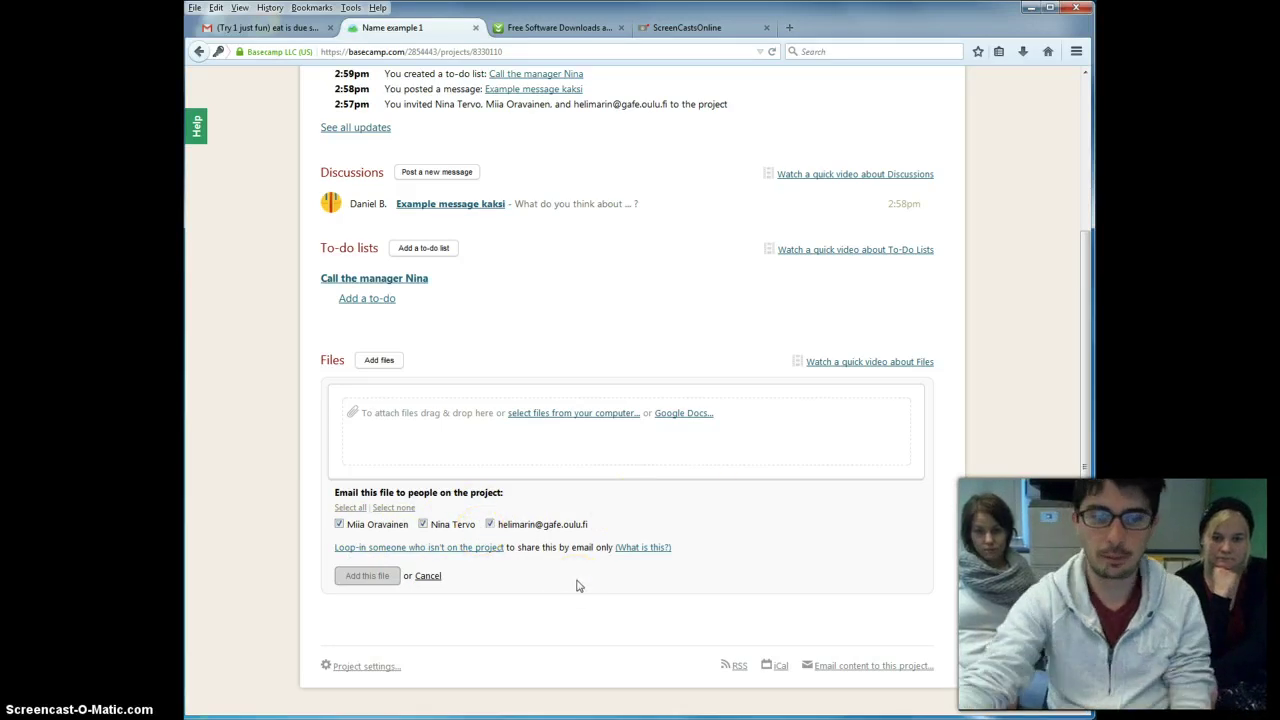
scroll(576, 585, up, 3)
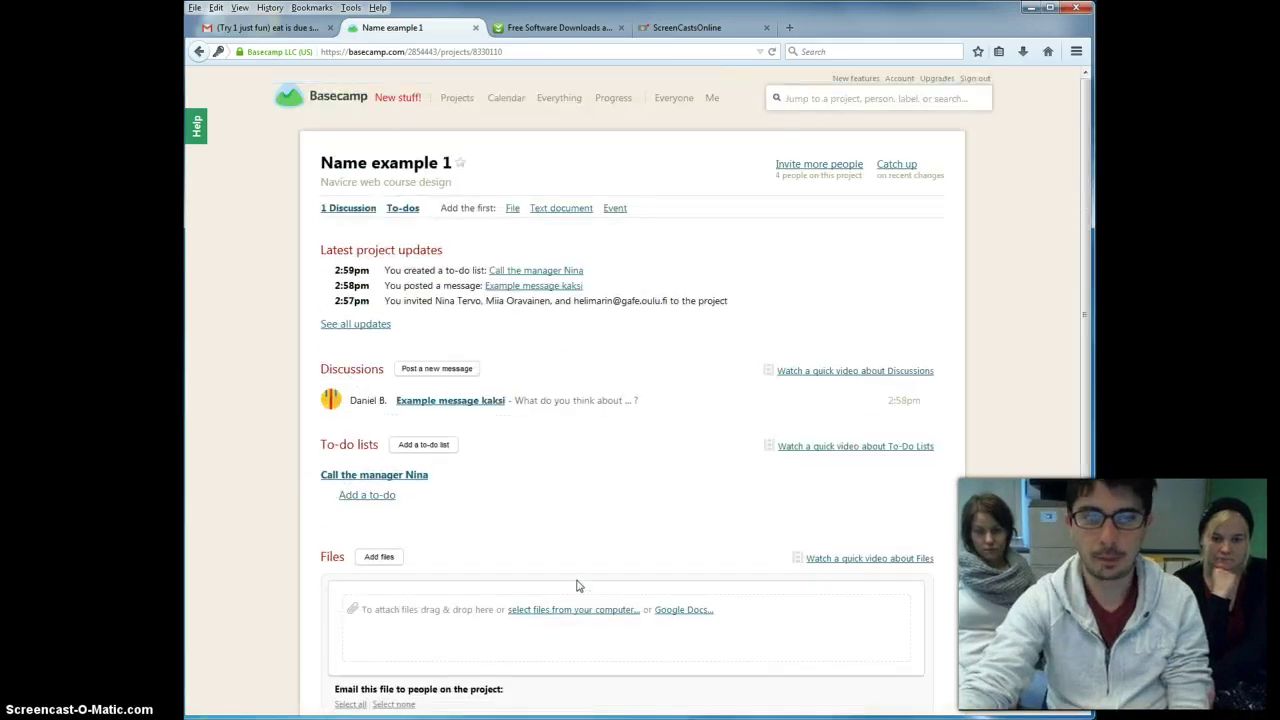
- Start a project text document with the heading "List of items to enquire about:" and the lines 1 Preference, 2 material, 3 food, 4 books
click(560, 210)
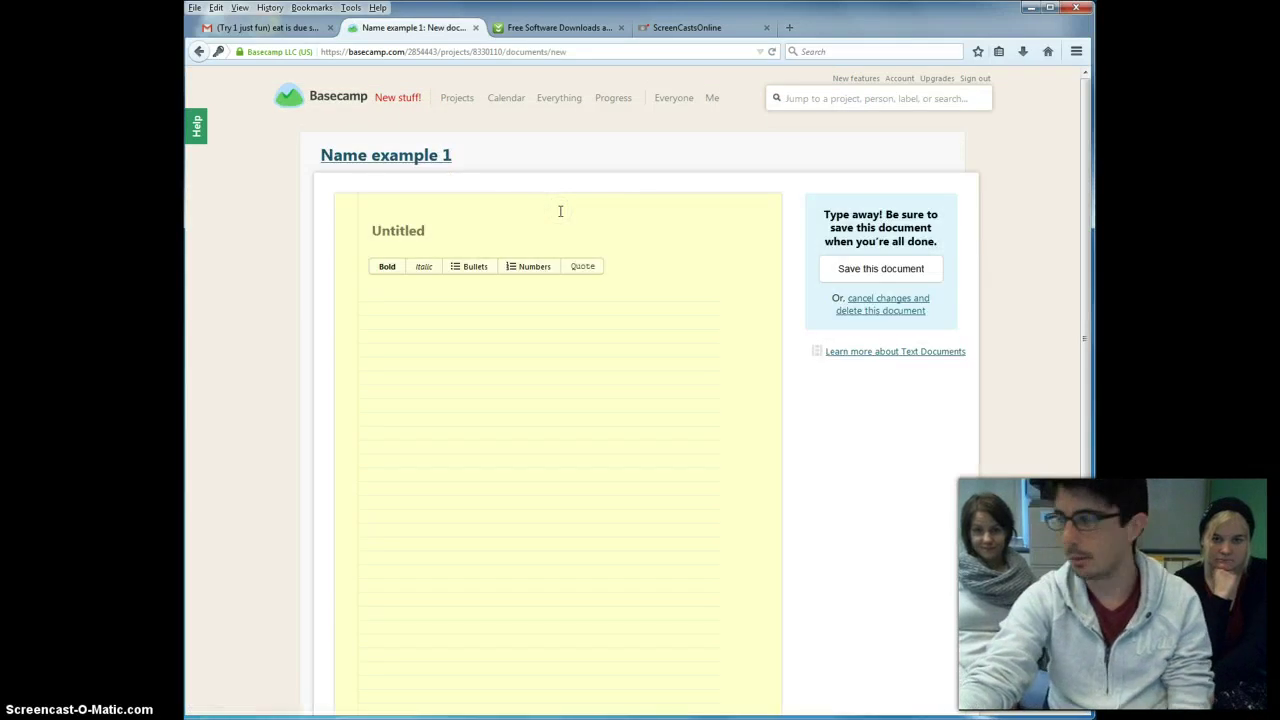
click(519, 299)
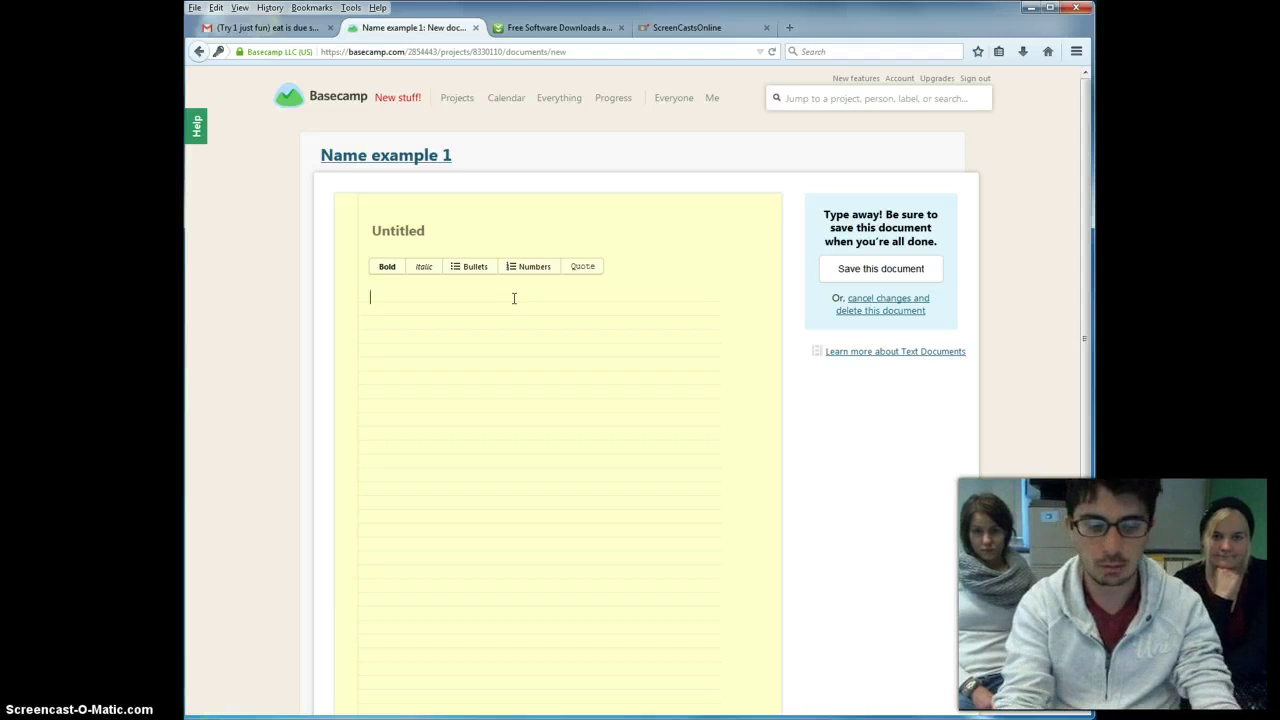
key(Tab)
click(513, 298)
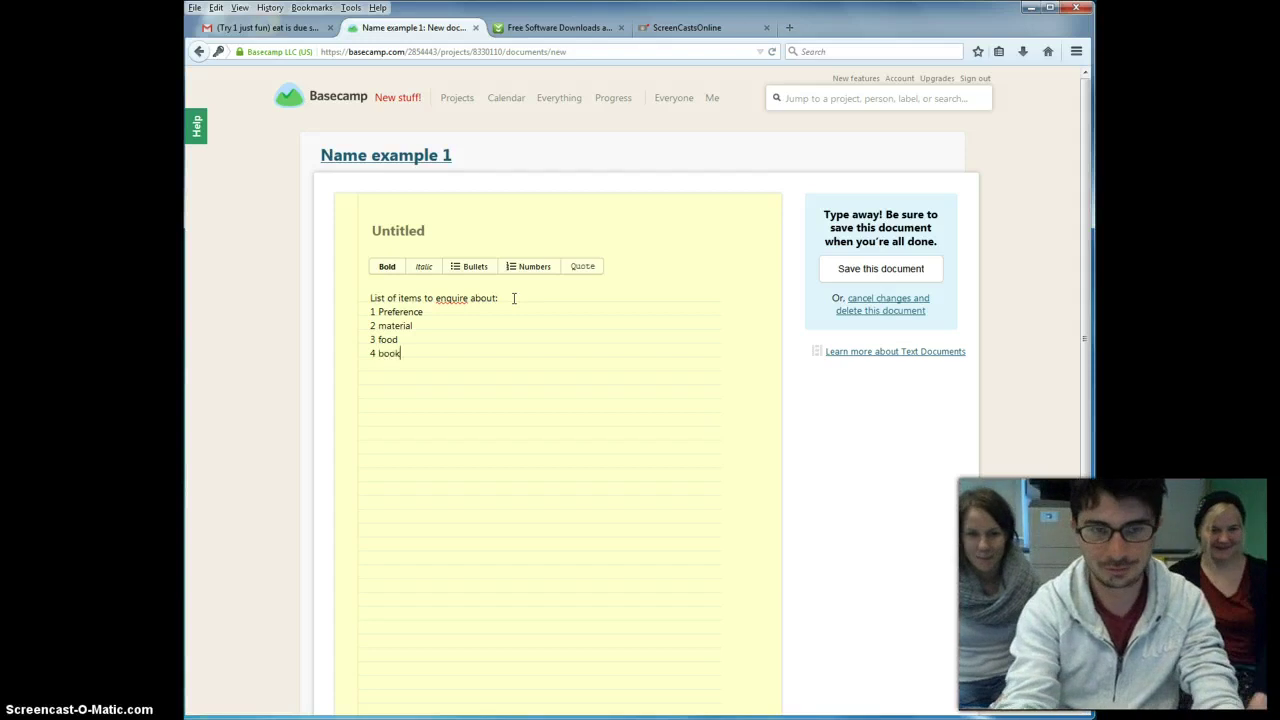
click(504, 381)
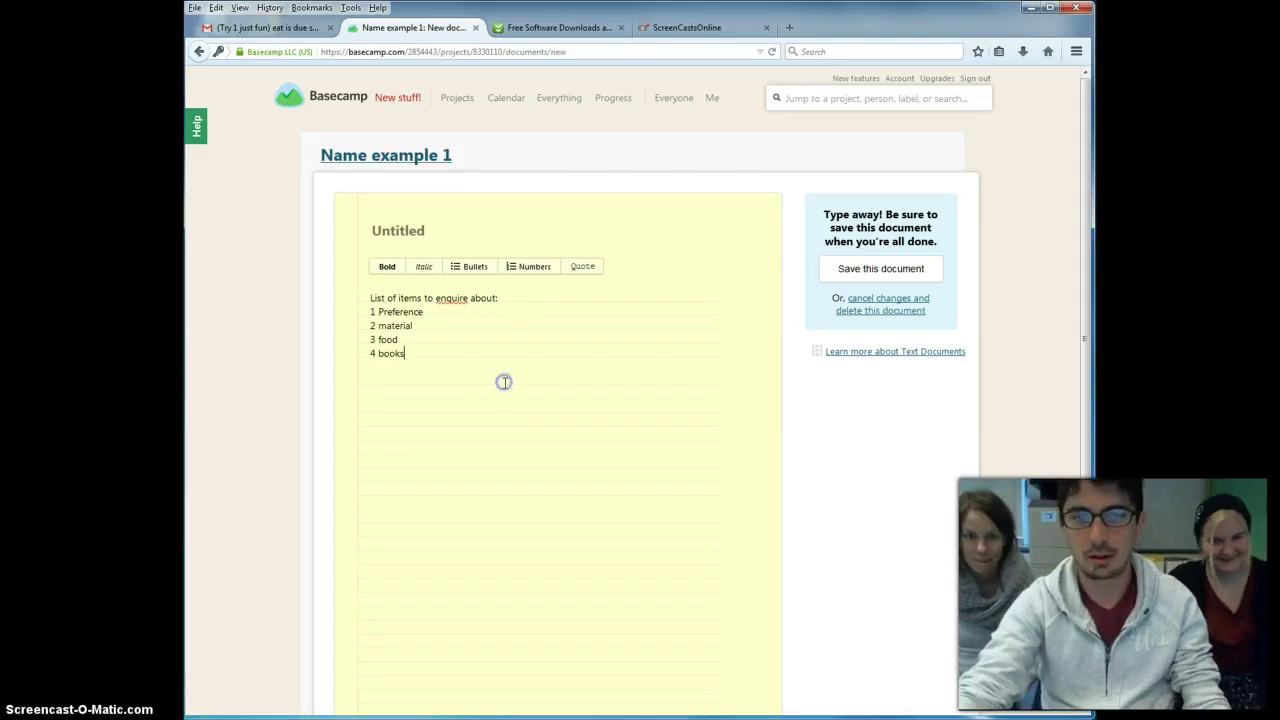
- Try a bulleted list below the items, switch it to an empty numbered list, and save the document
scroll(504, 382, down, 2)
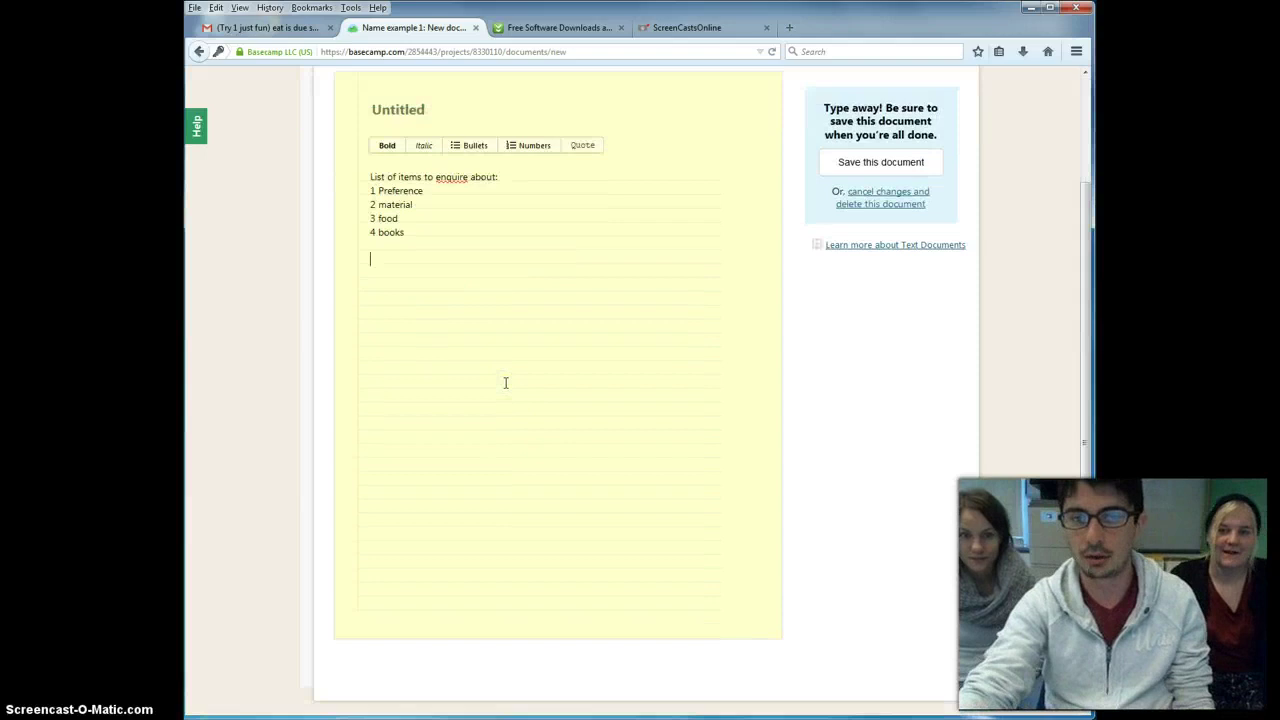
scroll(505, 382, up, 2)
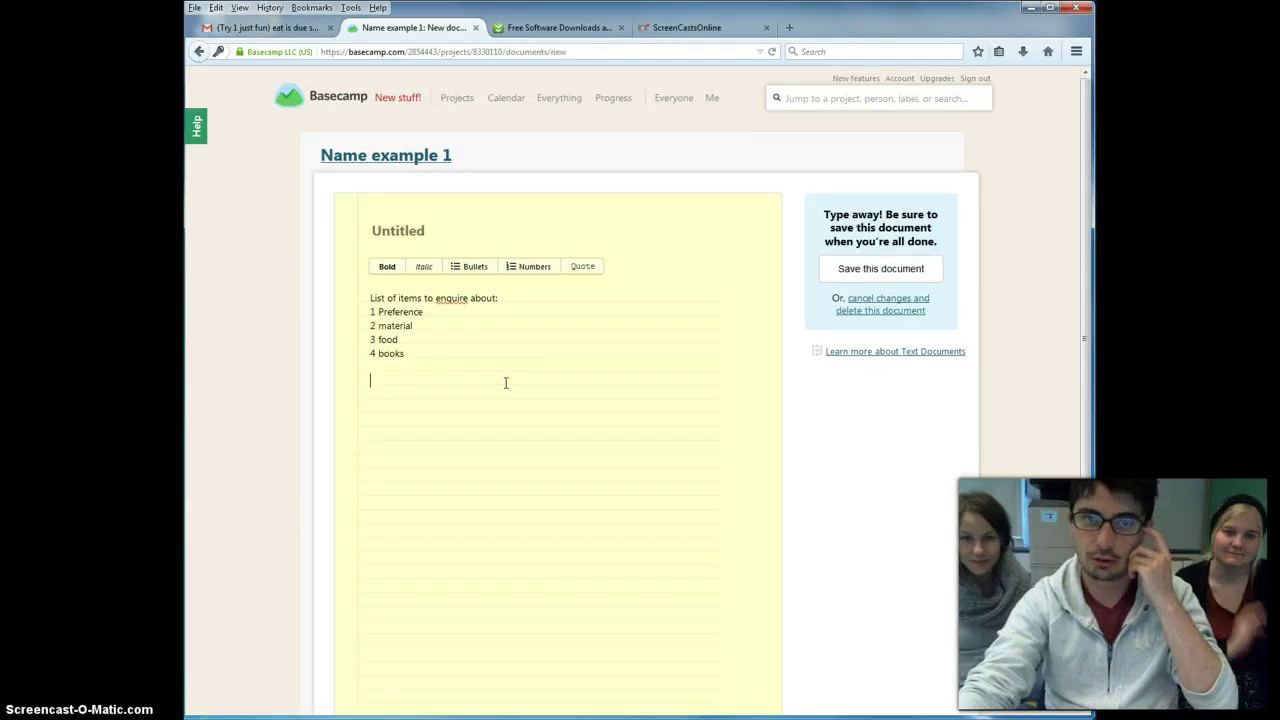
click(470, 266)
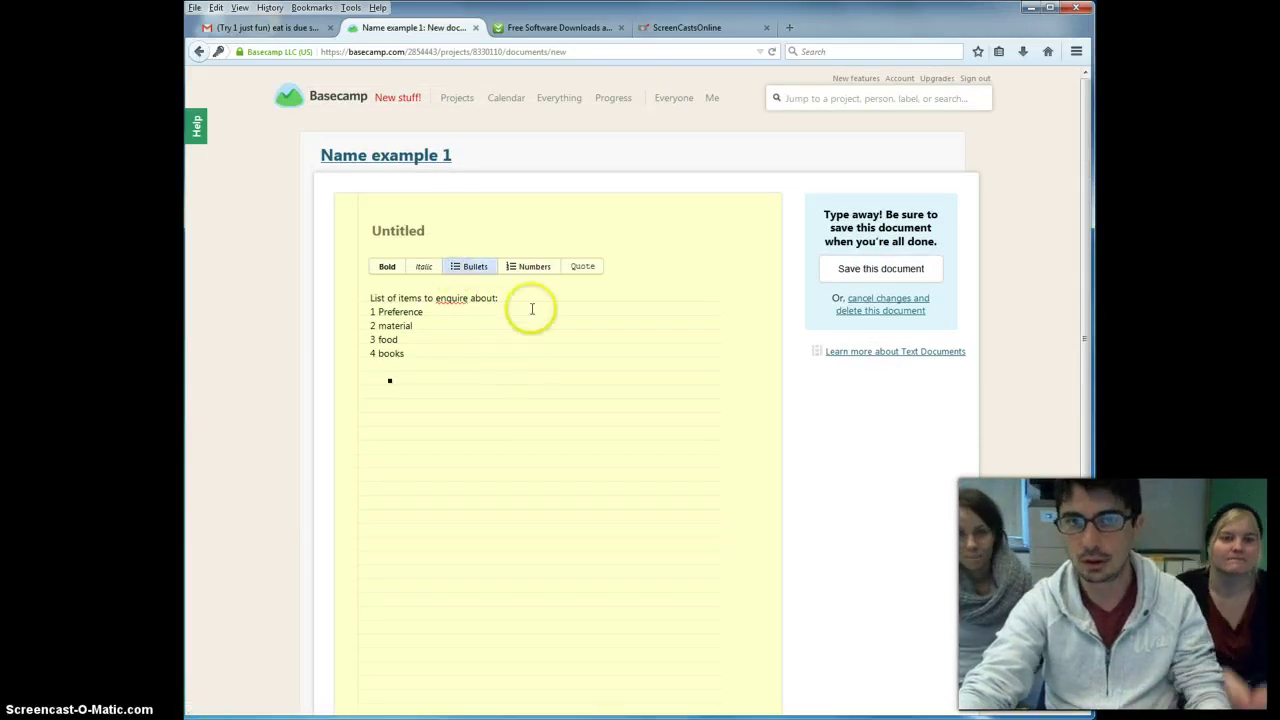
click(530, 266)
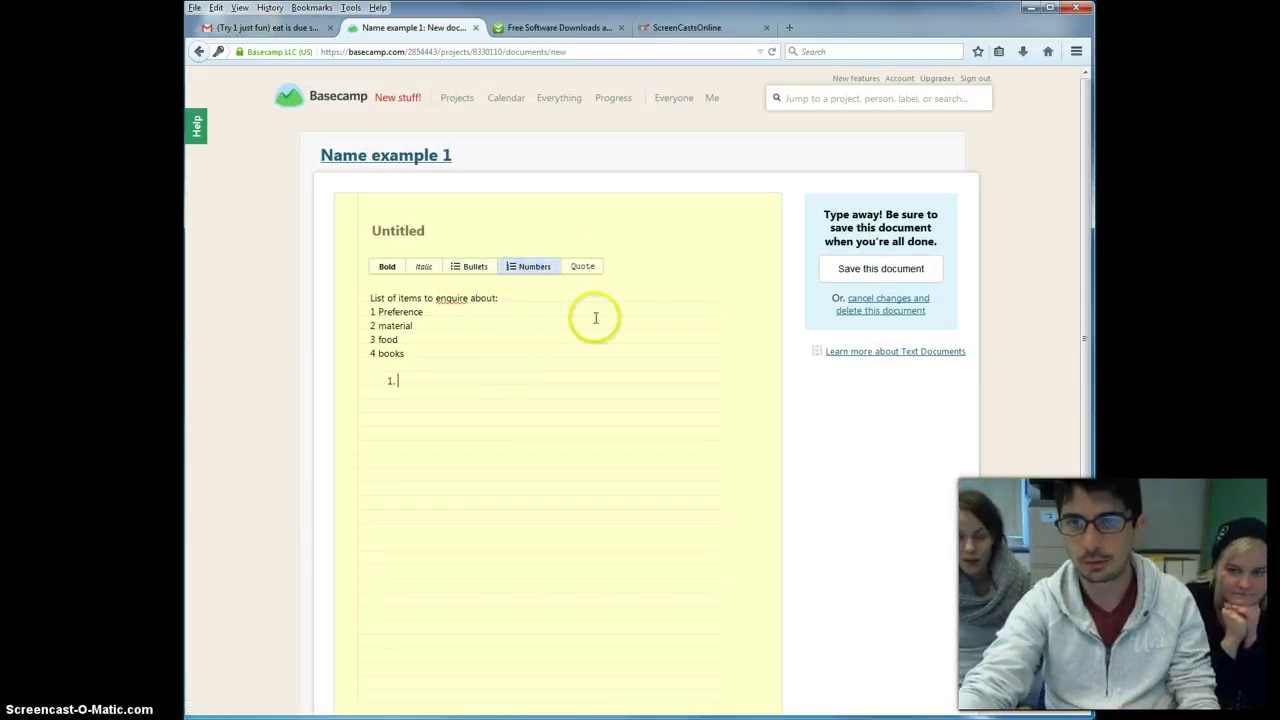
click(891, 268)
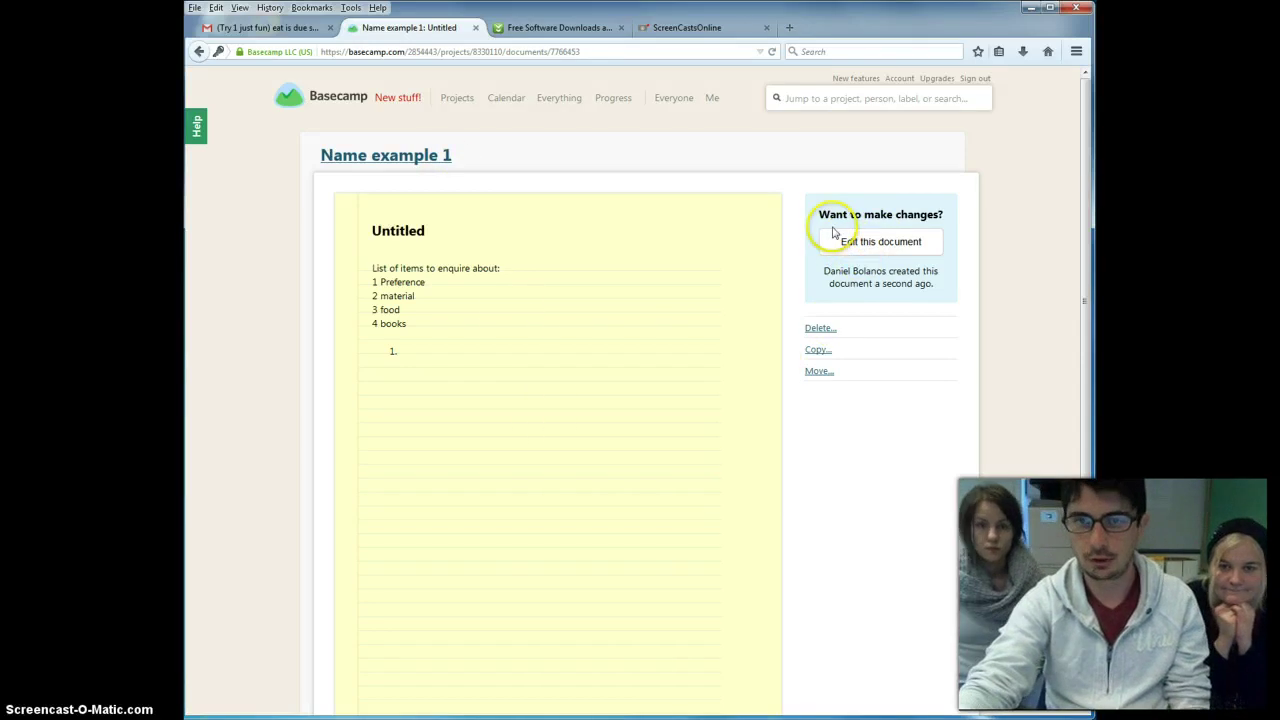
- Reopen the saved text document for editing and return to the project page without saving changes
click(858, 242)
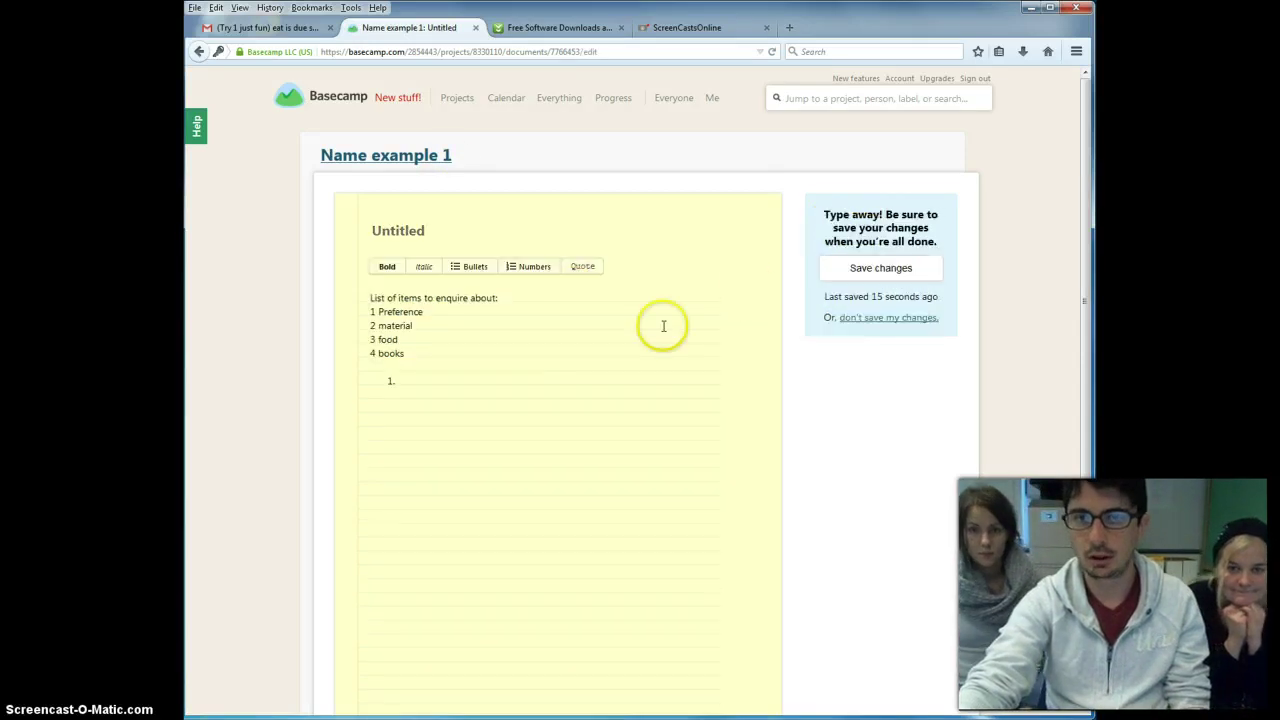
click(480, 366)
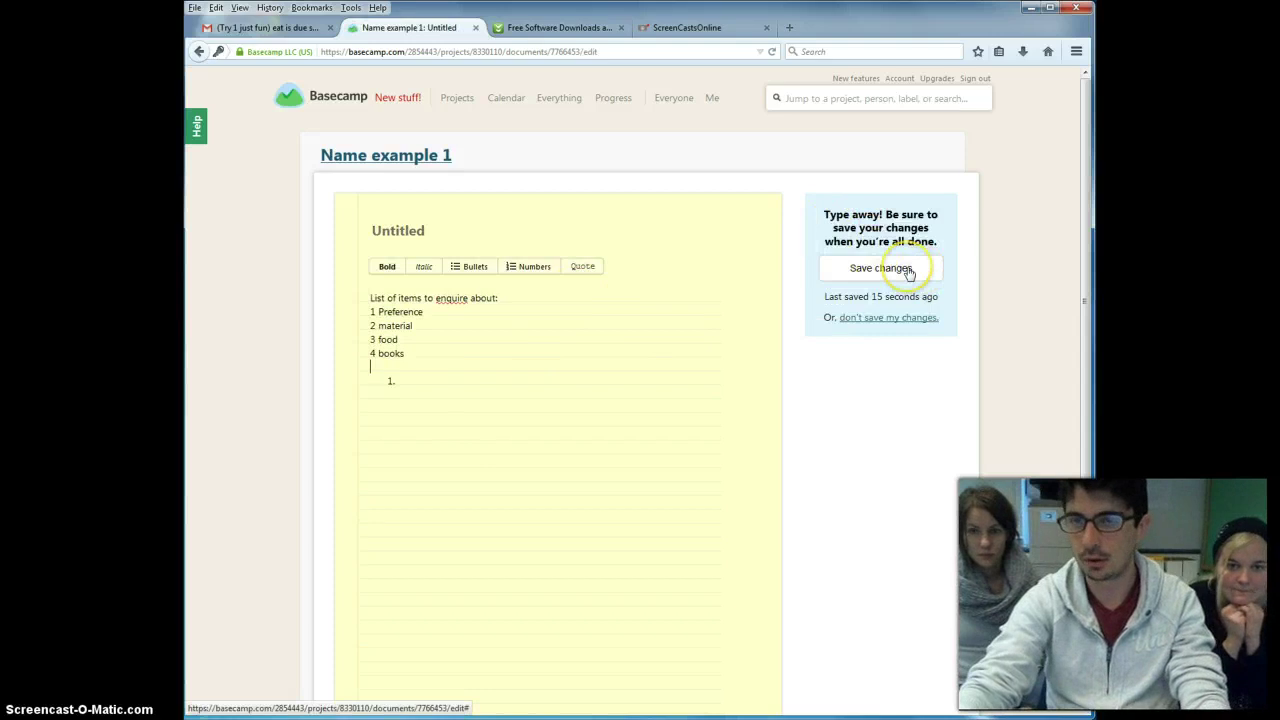
click(421, 157)
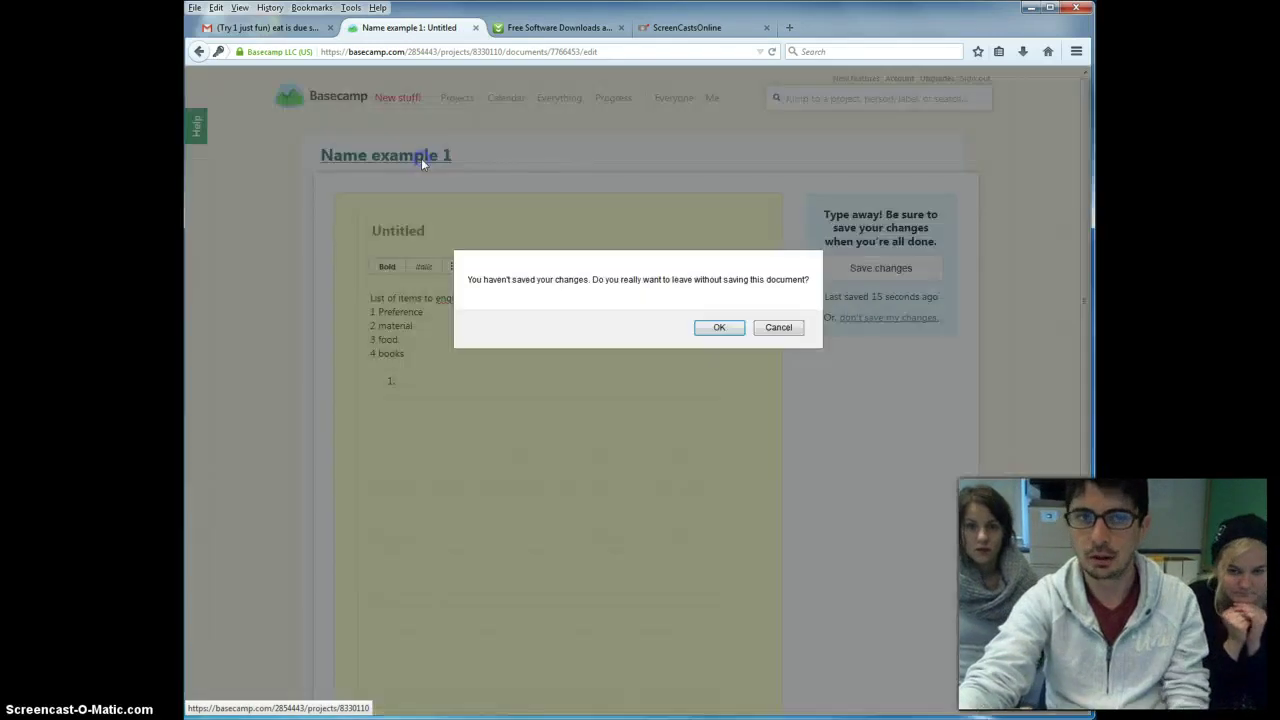
click(718, 331)
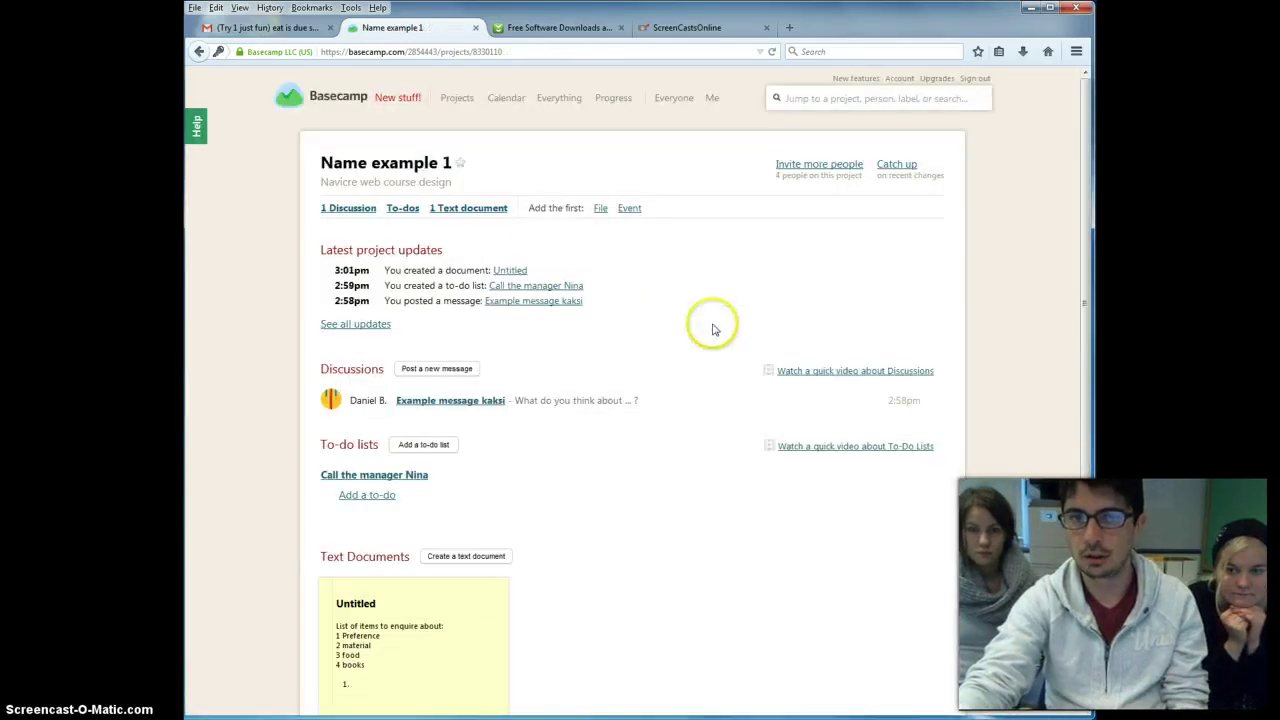
- Open the project calendar for adding the first event, browse ahead to March 2015, and return to the next six weeks
click(629, 210)
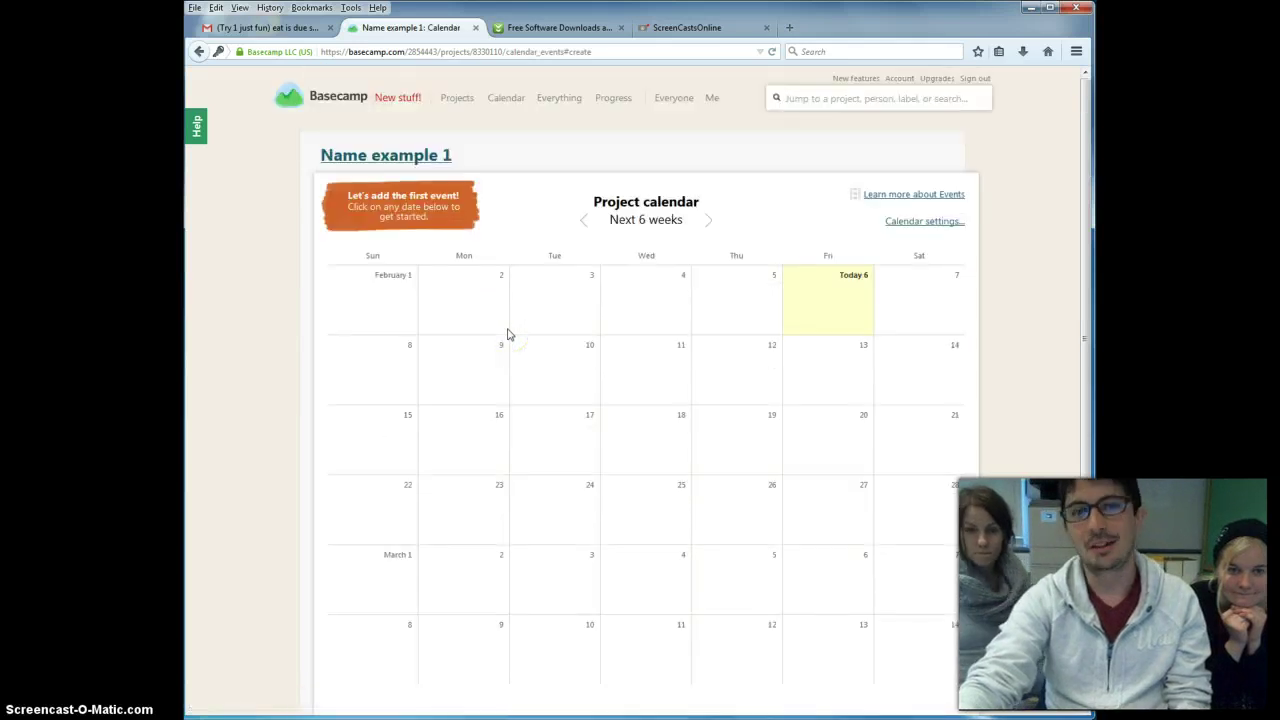
click(708, 220)
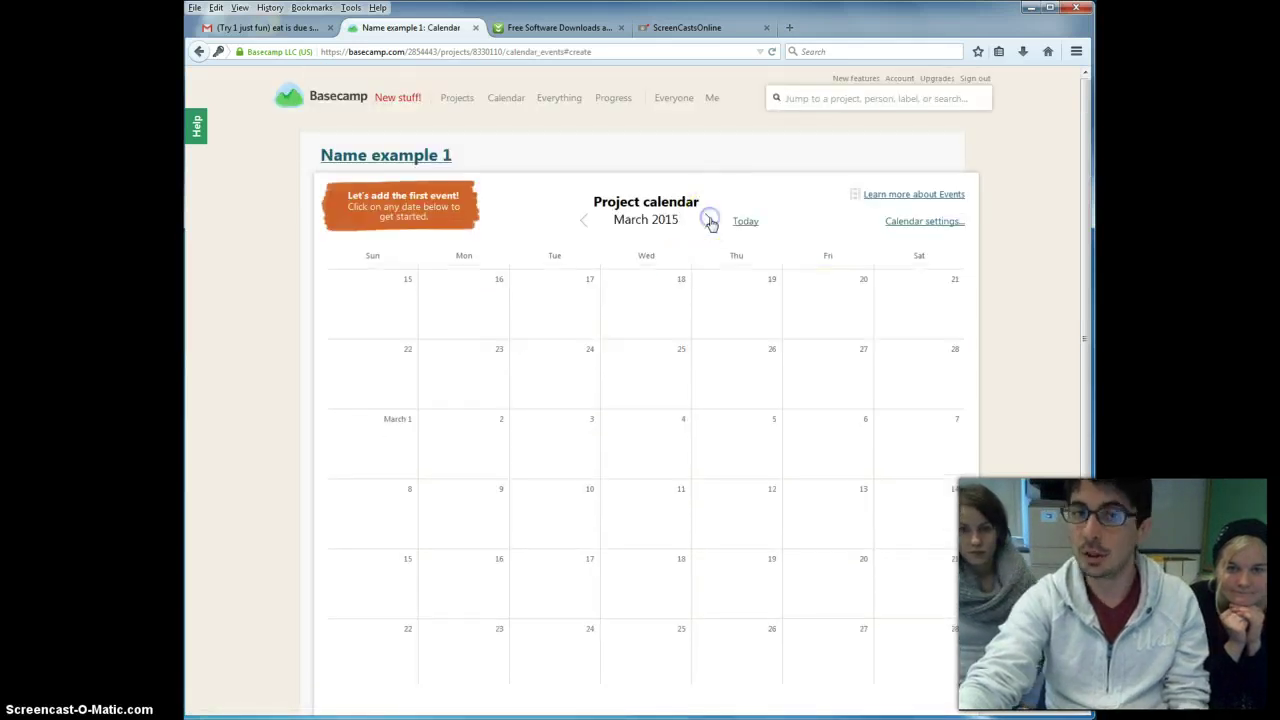
click(584, 220)
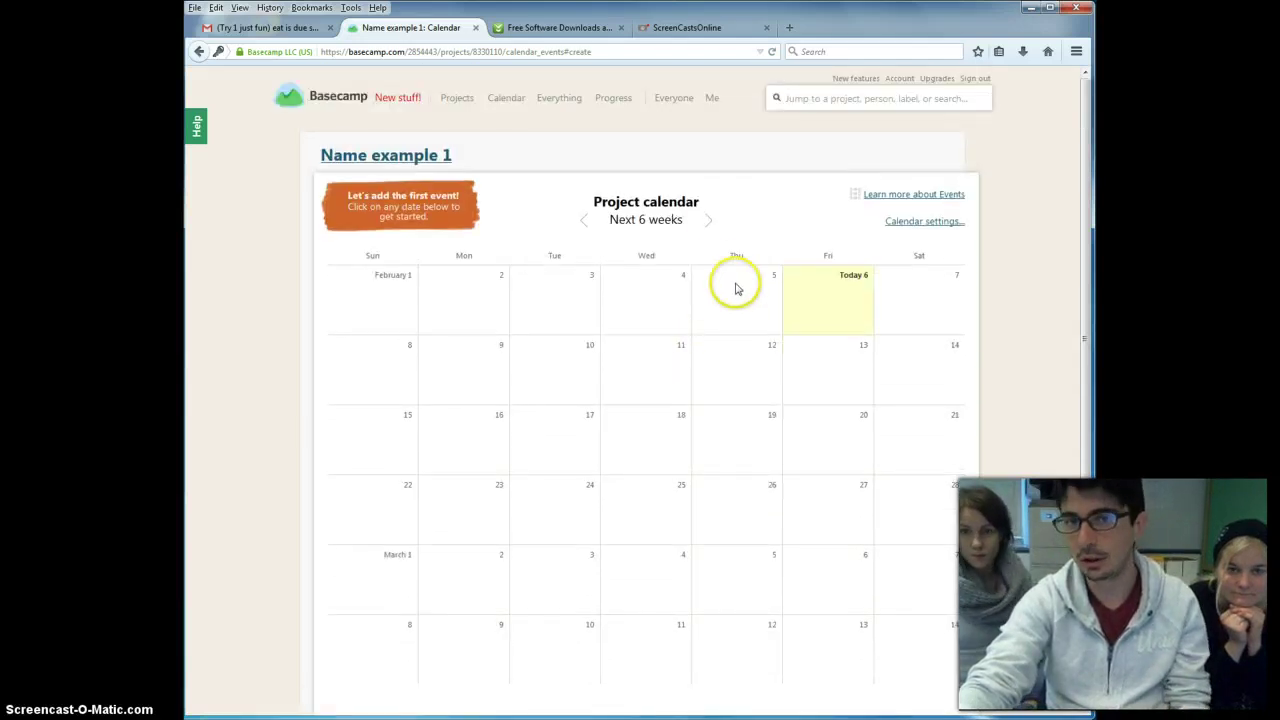
click(708, 220)
click(584, 220)
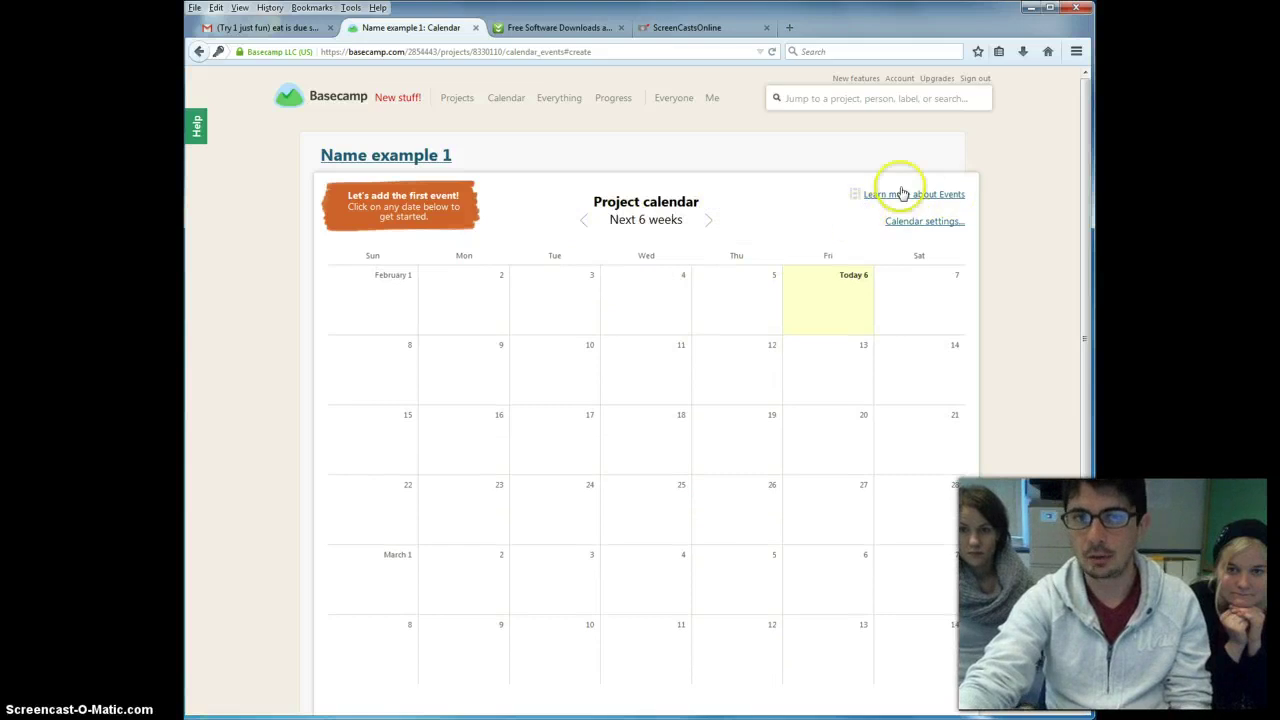
scroll(826, 283, down, 2)
scroll(826, 295, up, 2)
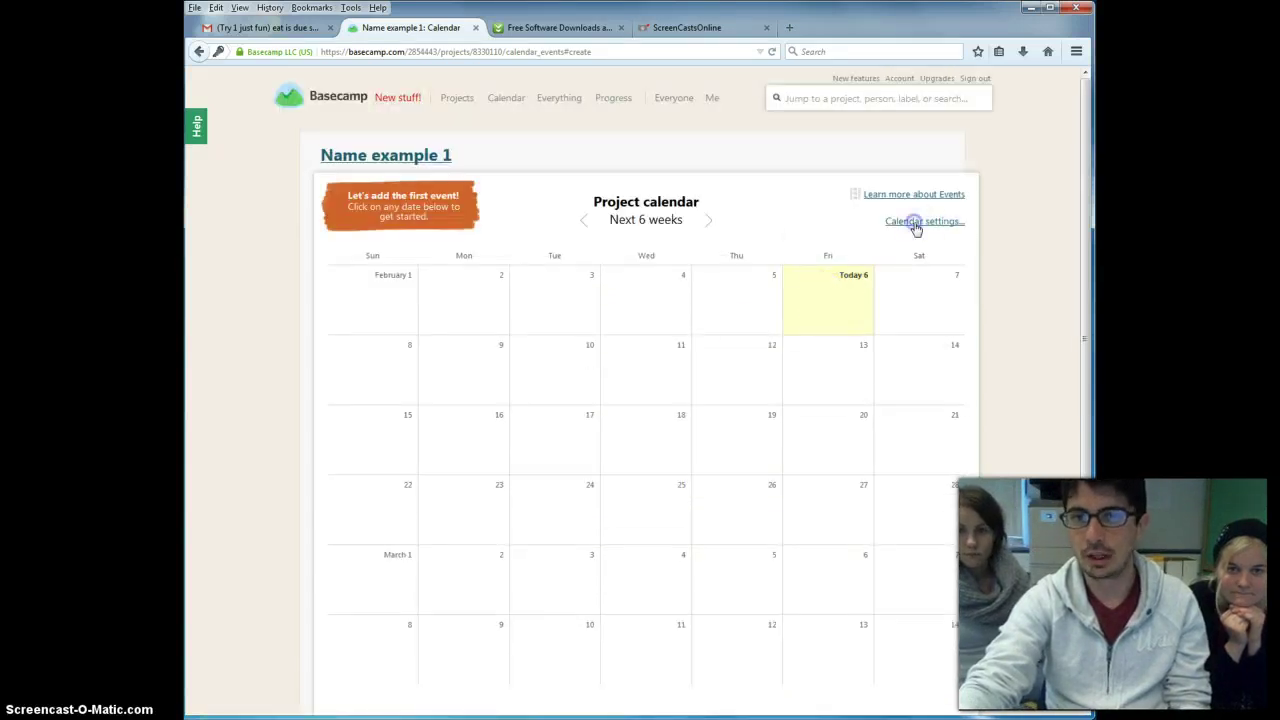
- Examine the project calendar's color and access settings and close them without changes
click(915, 224)
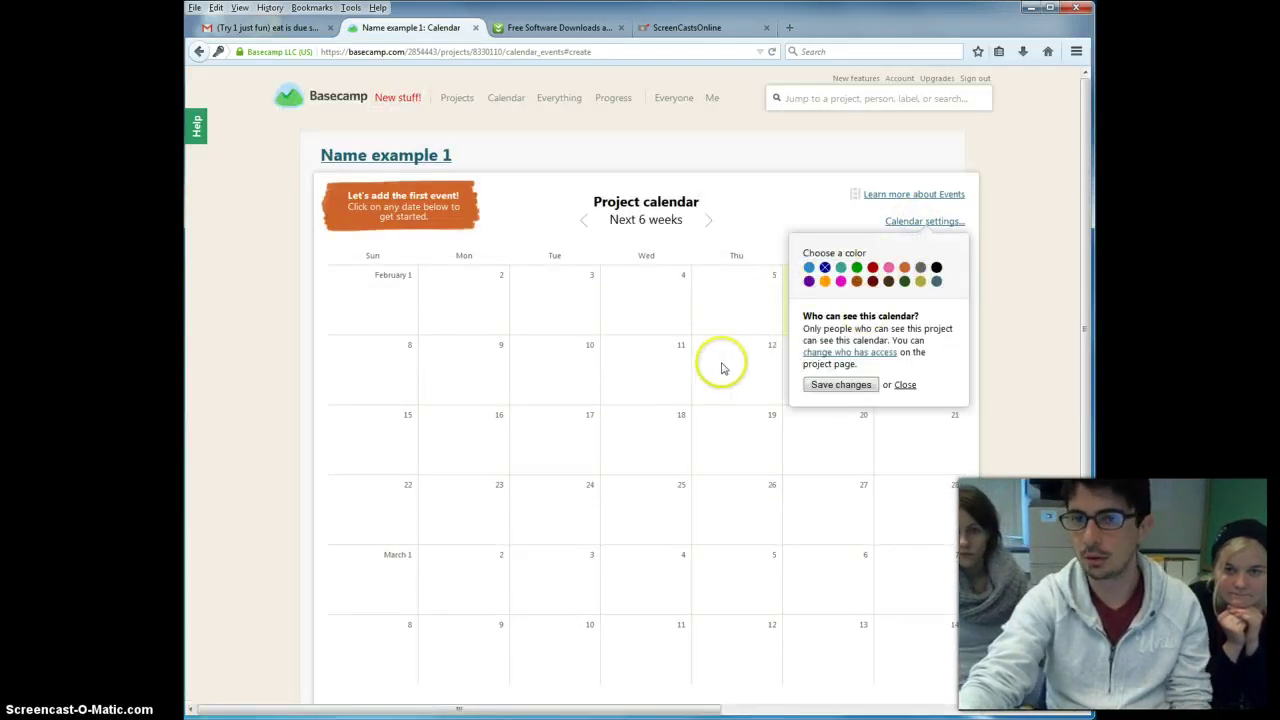
key(Escape)
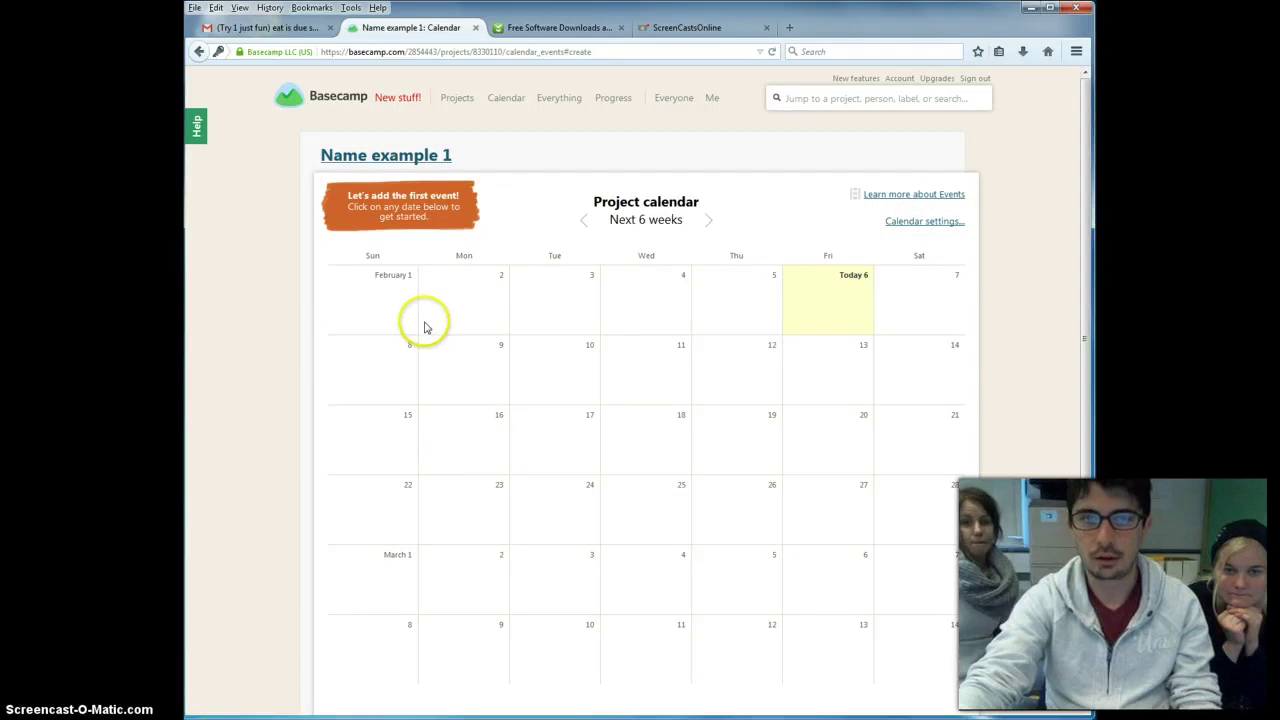
scroll(433, 480, down, 2)
scroll(433, 480, up, 2)
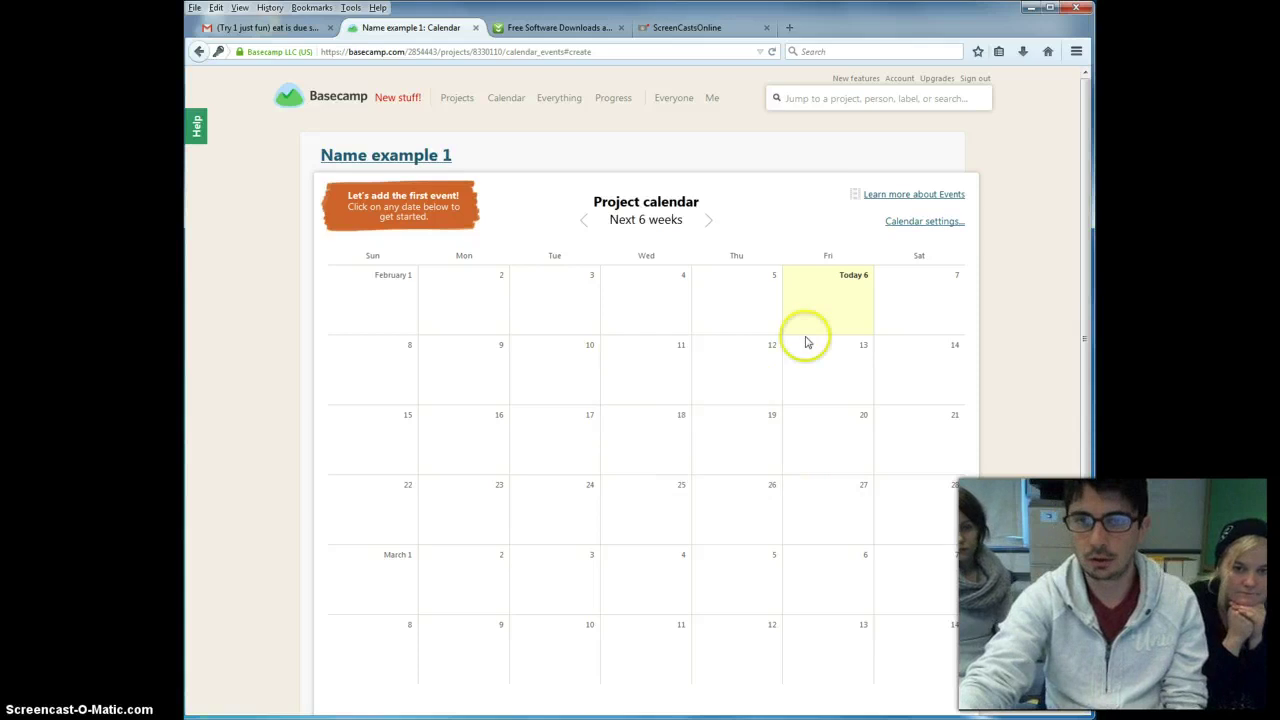
- Start a calendar event on February 7, 2015 and add two team members as e-mail recipients, the second one looped in by e-mail address
click(919, 290)
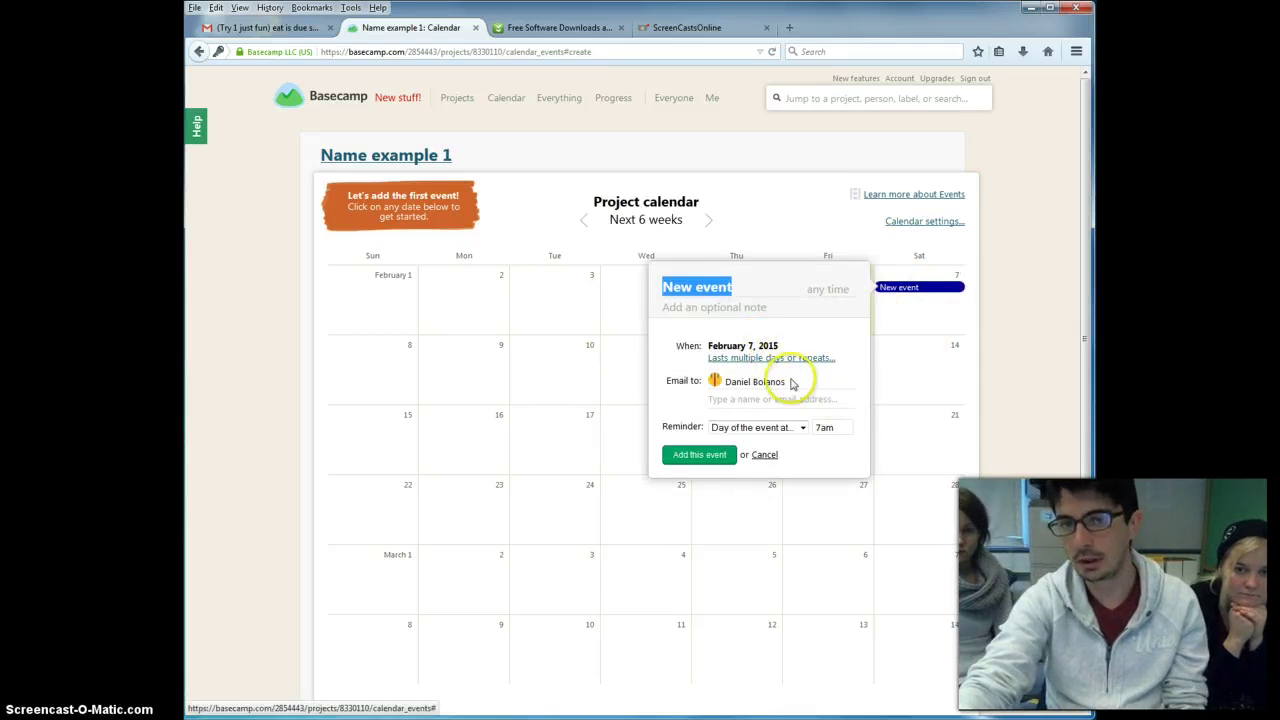
click(768, 399)
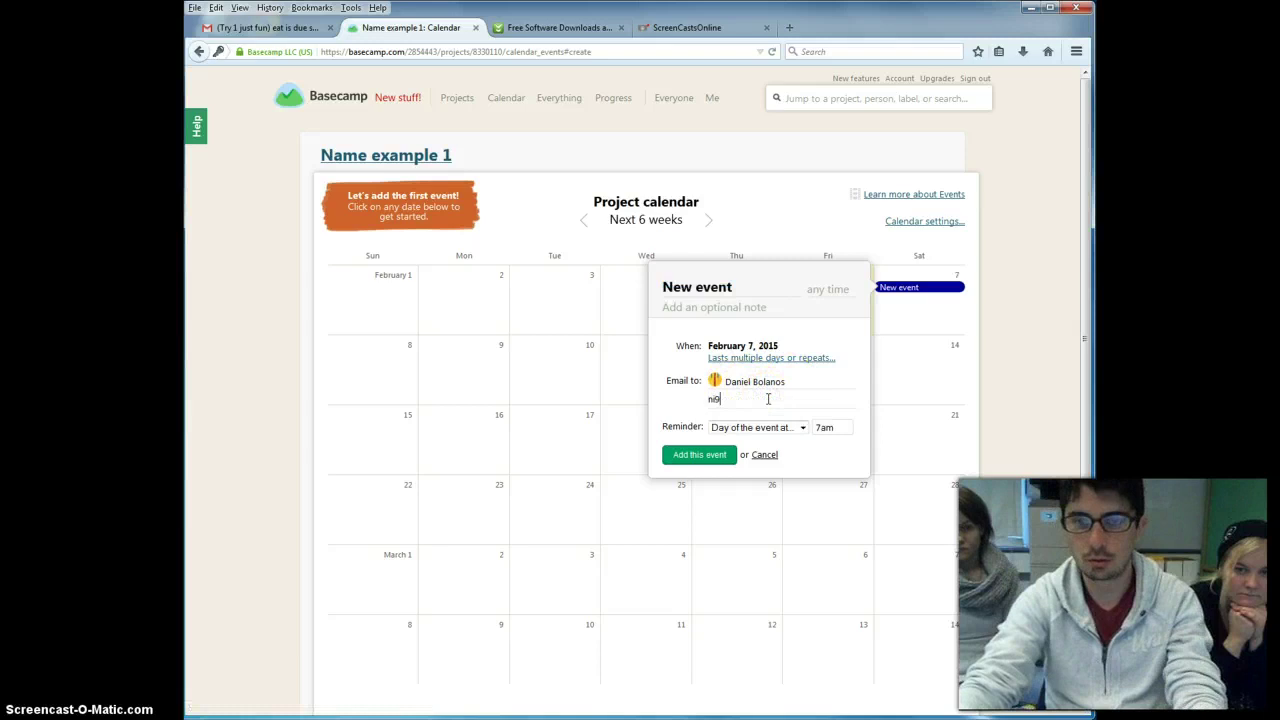
text(ni)
click(738, 413)
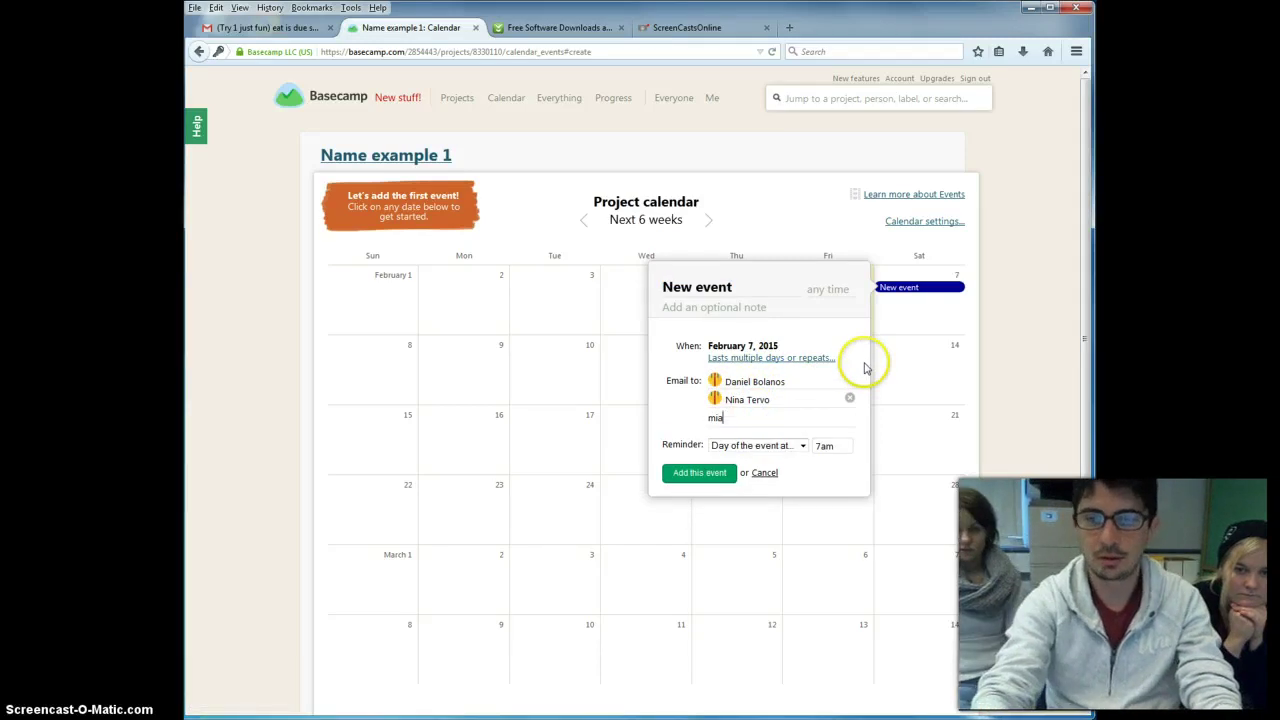
text(mia)
key(BackSpace)
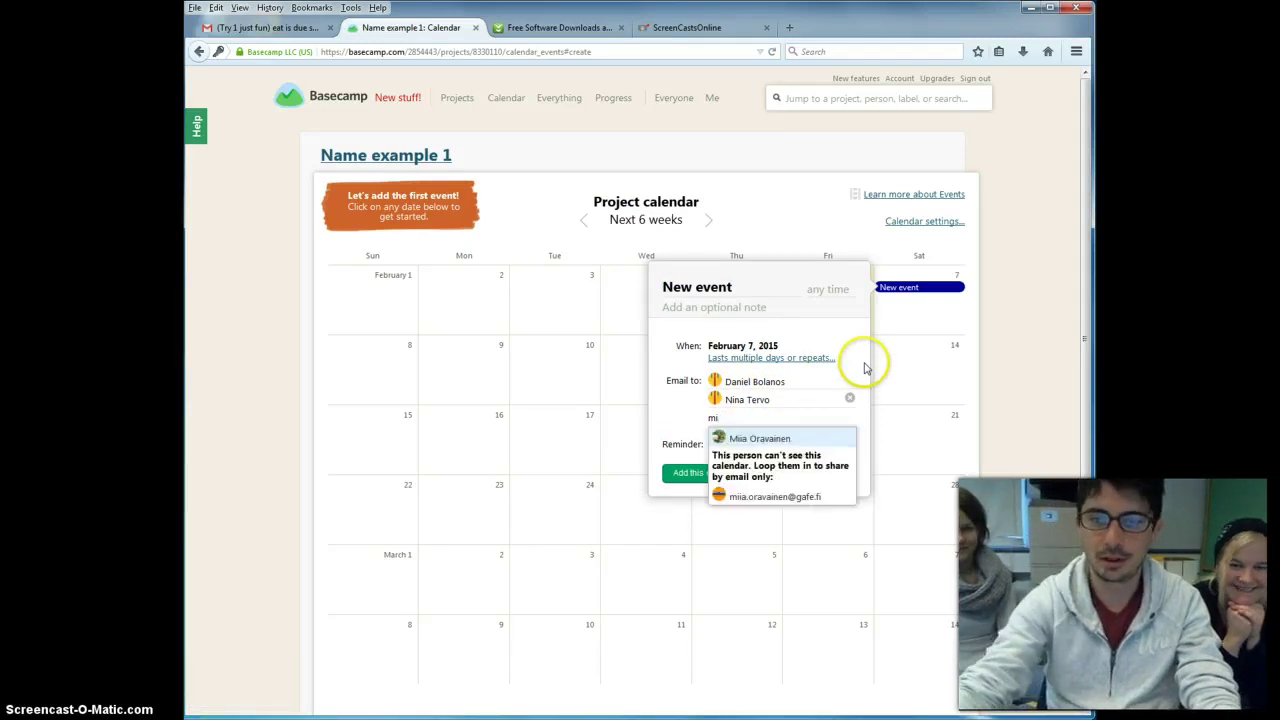
click(775, 496)
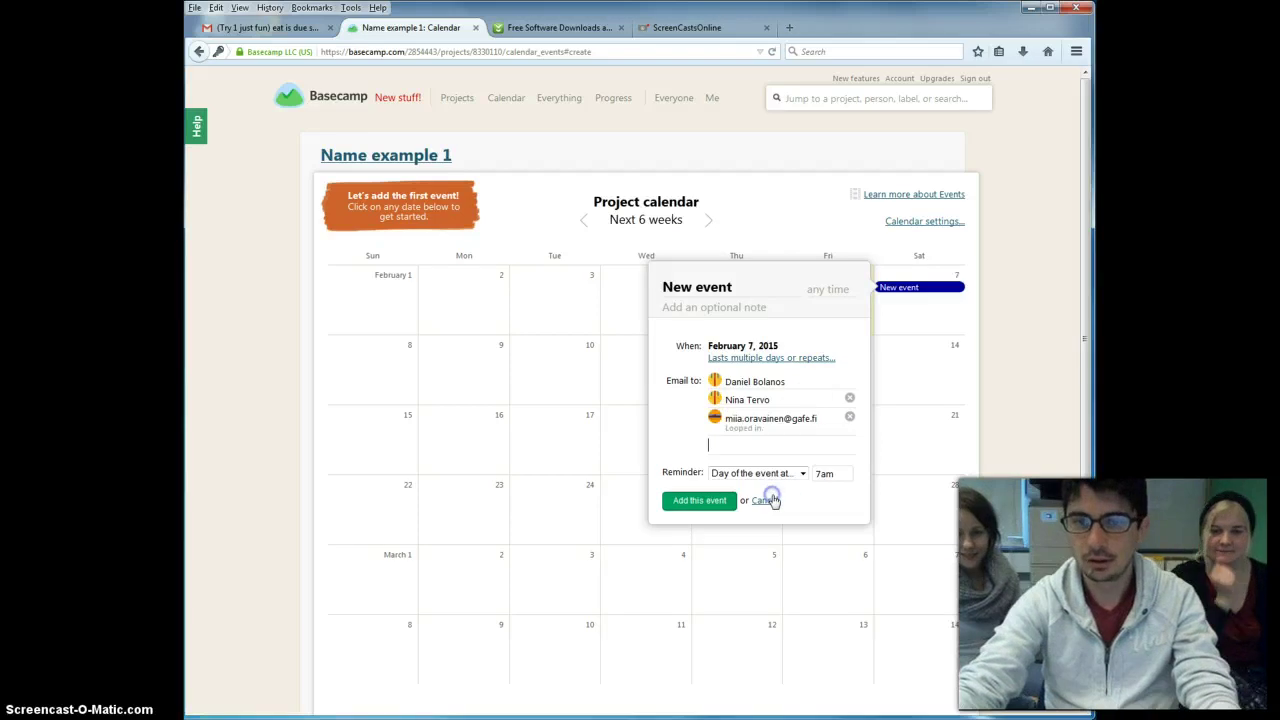
- Set the new event's reminder to 1 day before
click(803, 473)
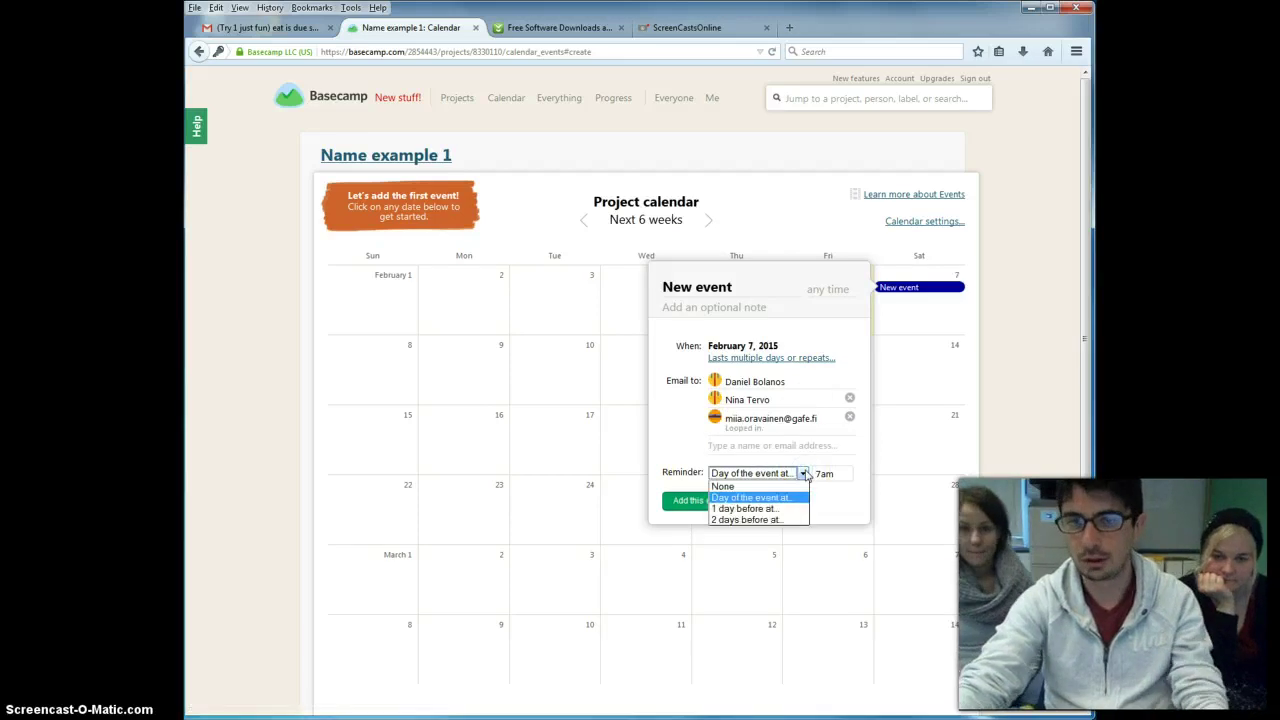
click(768, 509)
click(824, 473)
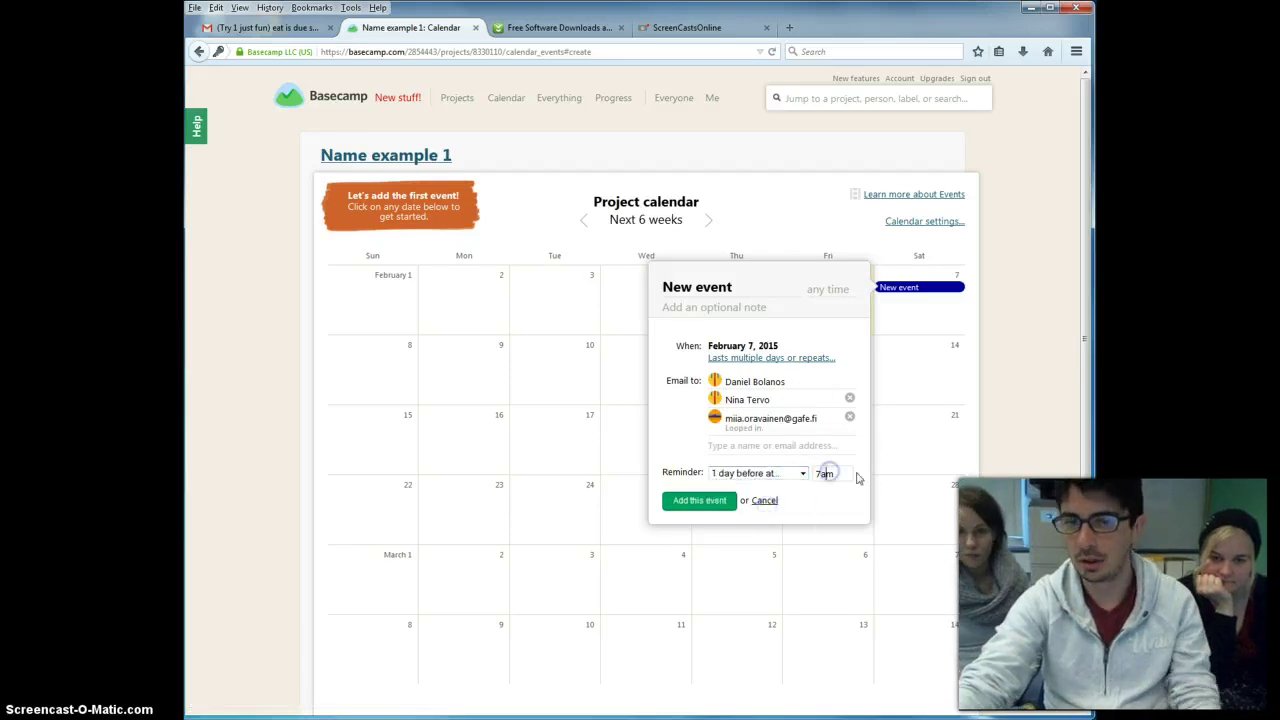
- Name the event "Rest in bed", enter 12m as its time, and add it to the project calendar
click(697, 501)
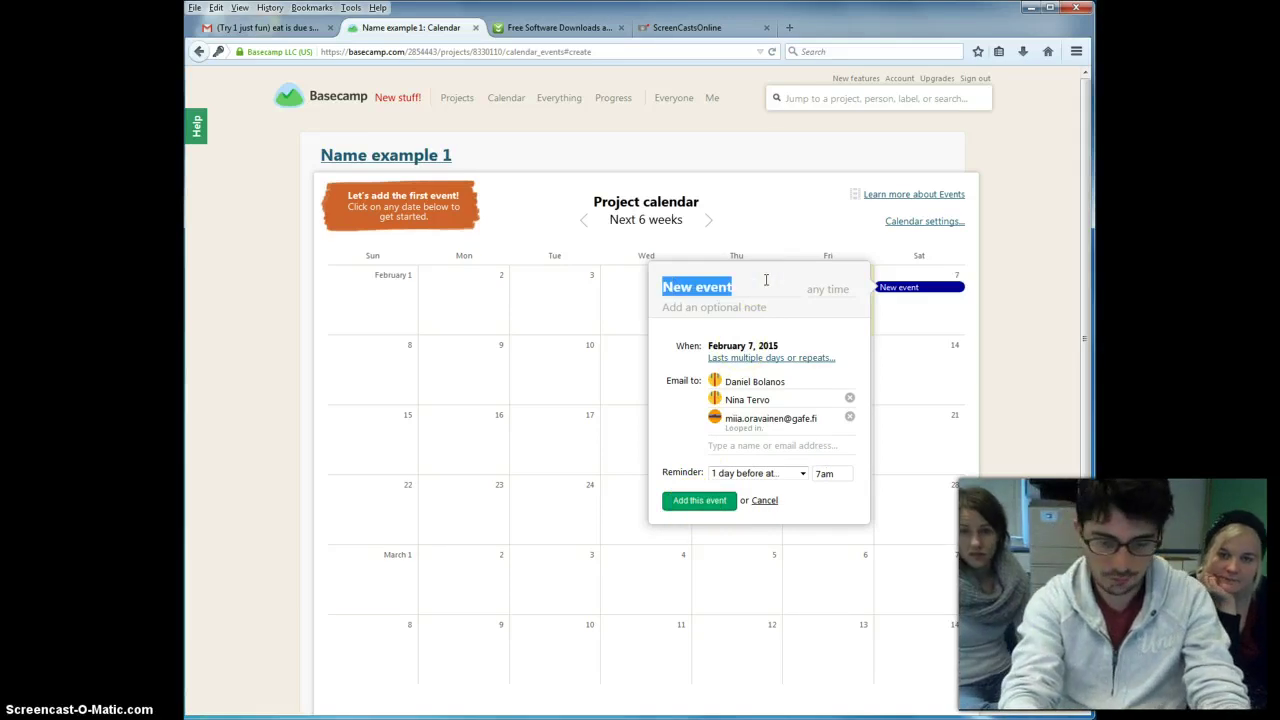
text(Rest in bed)
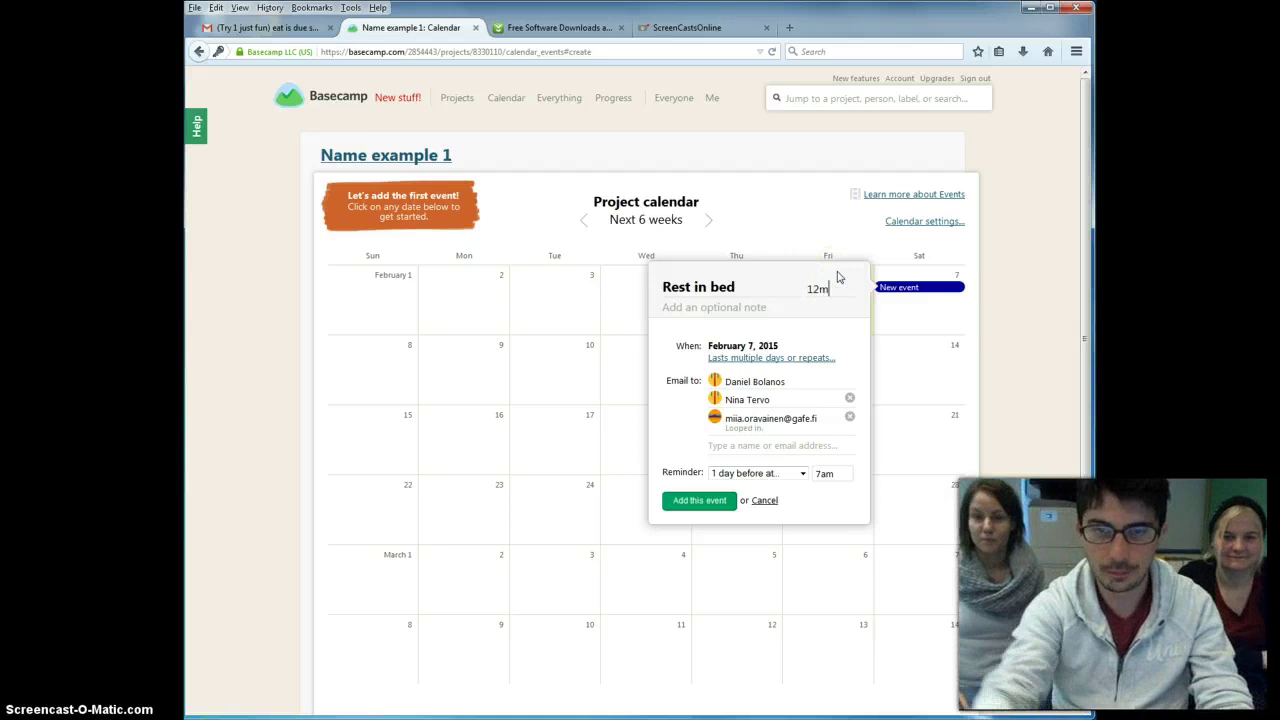
click(690, 502)
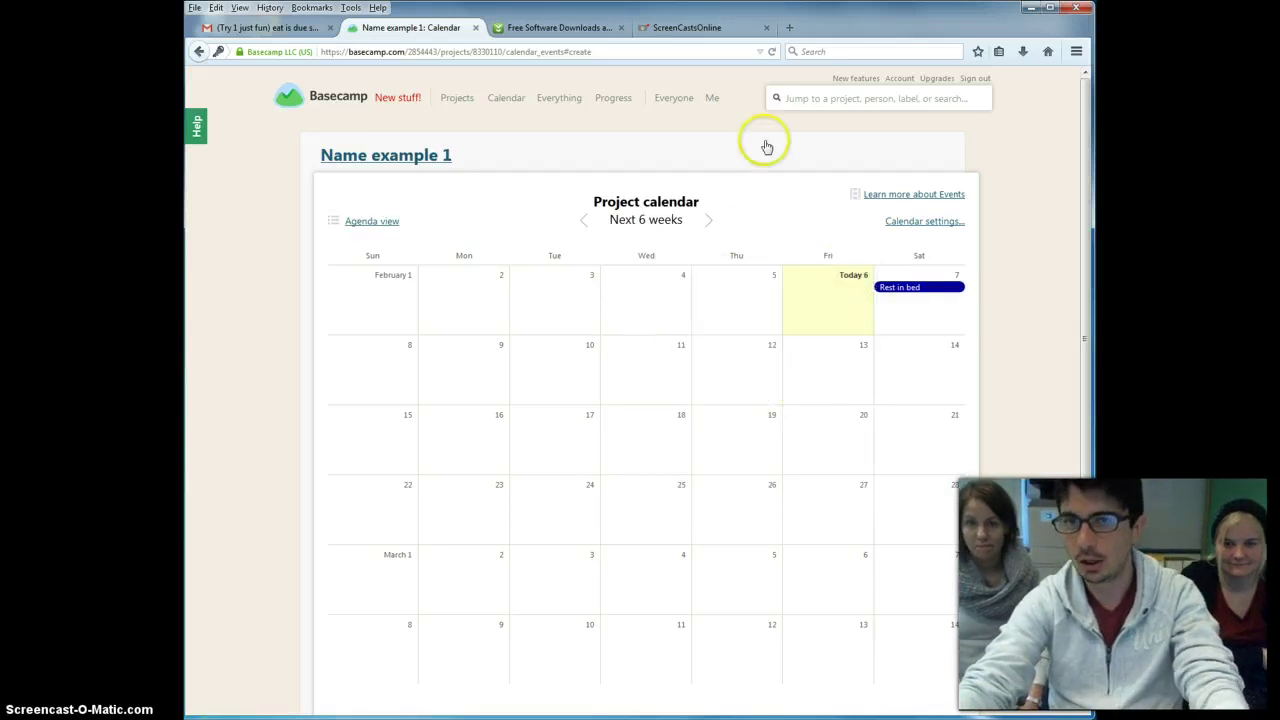
- Review the project page with its latest updates and upcoming events, and open the overall calendar covering all projects
click(384, 155)
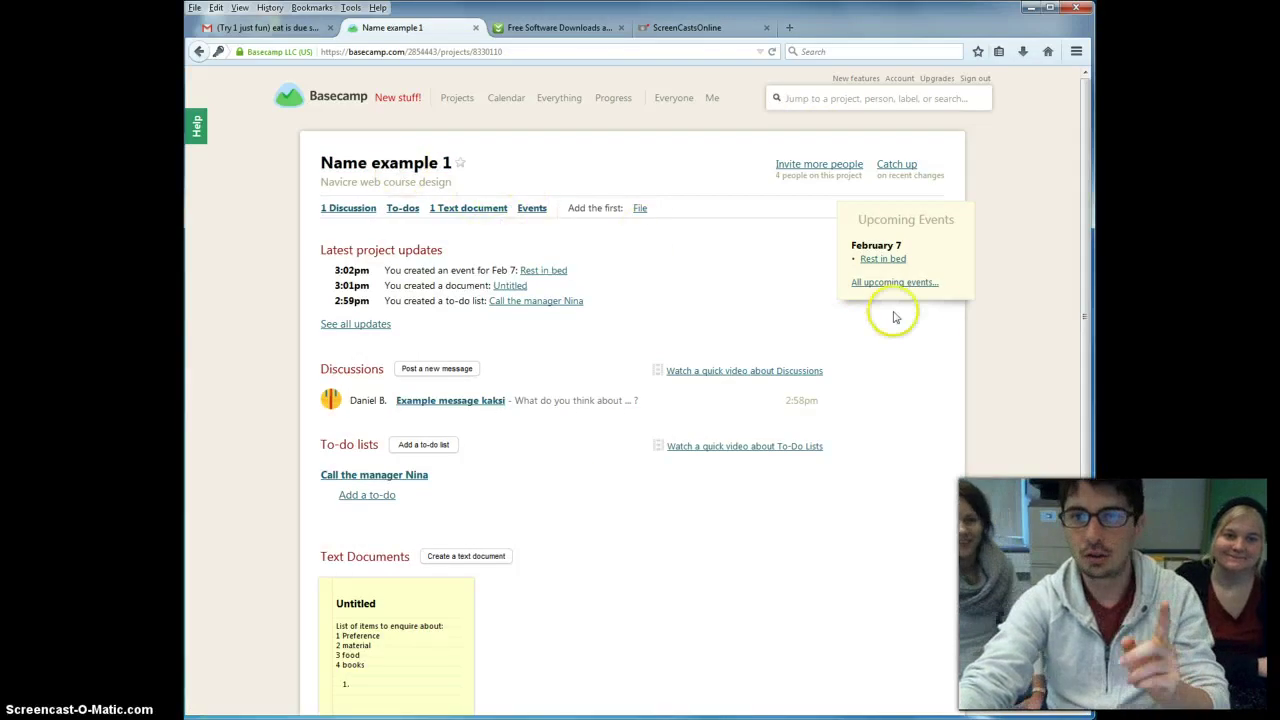
scroll(748, 368, down, 3)
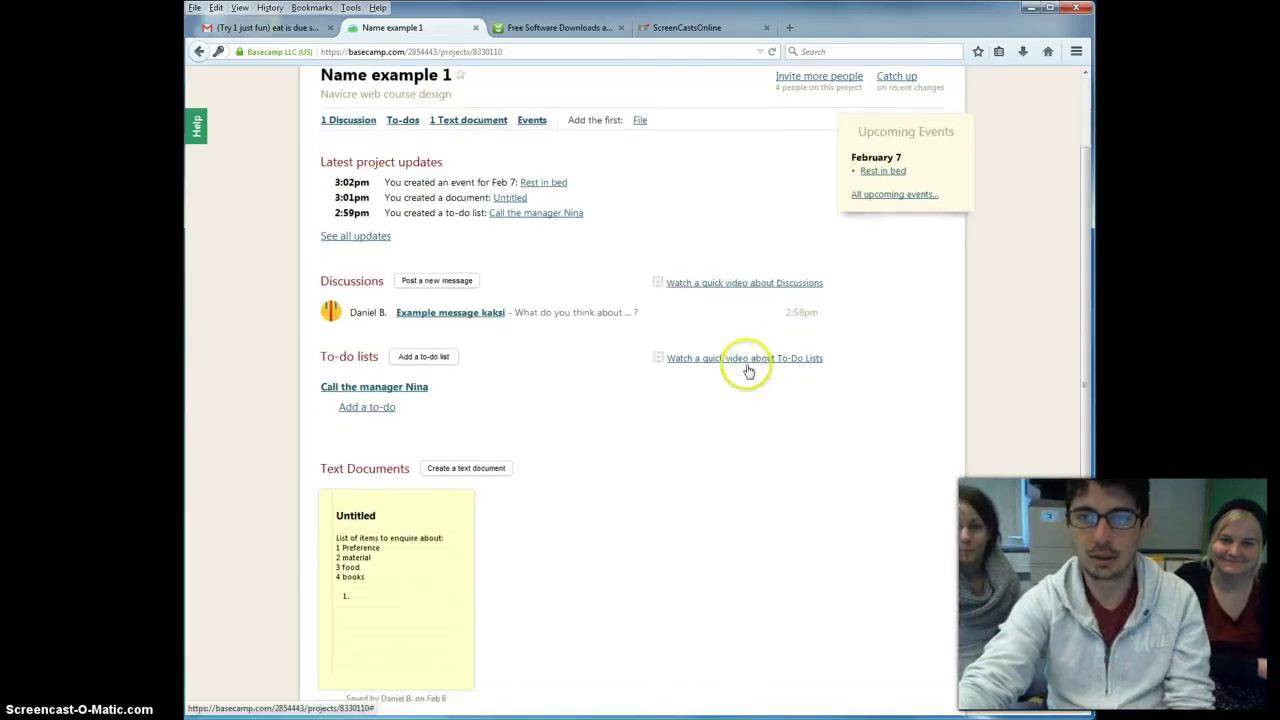
scroll(700, 360, up, 3)
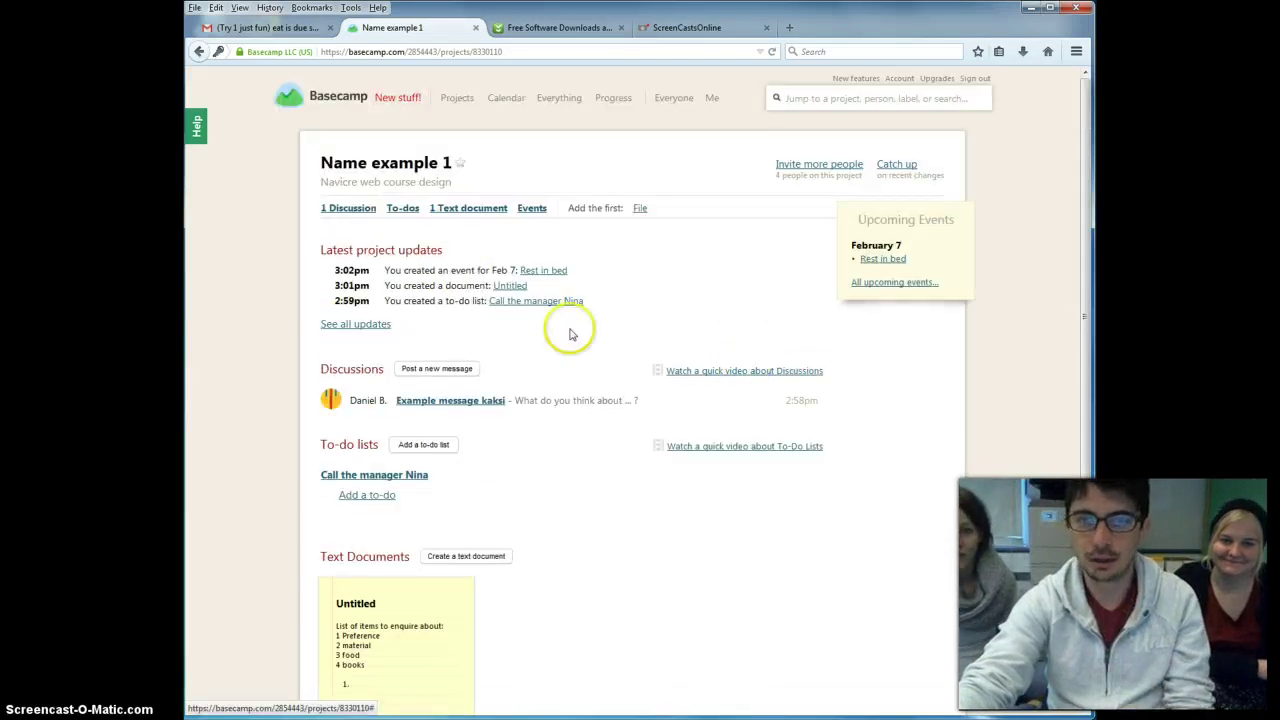
click(515, 103)
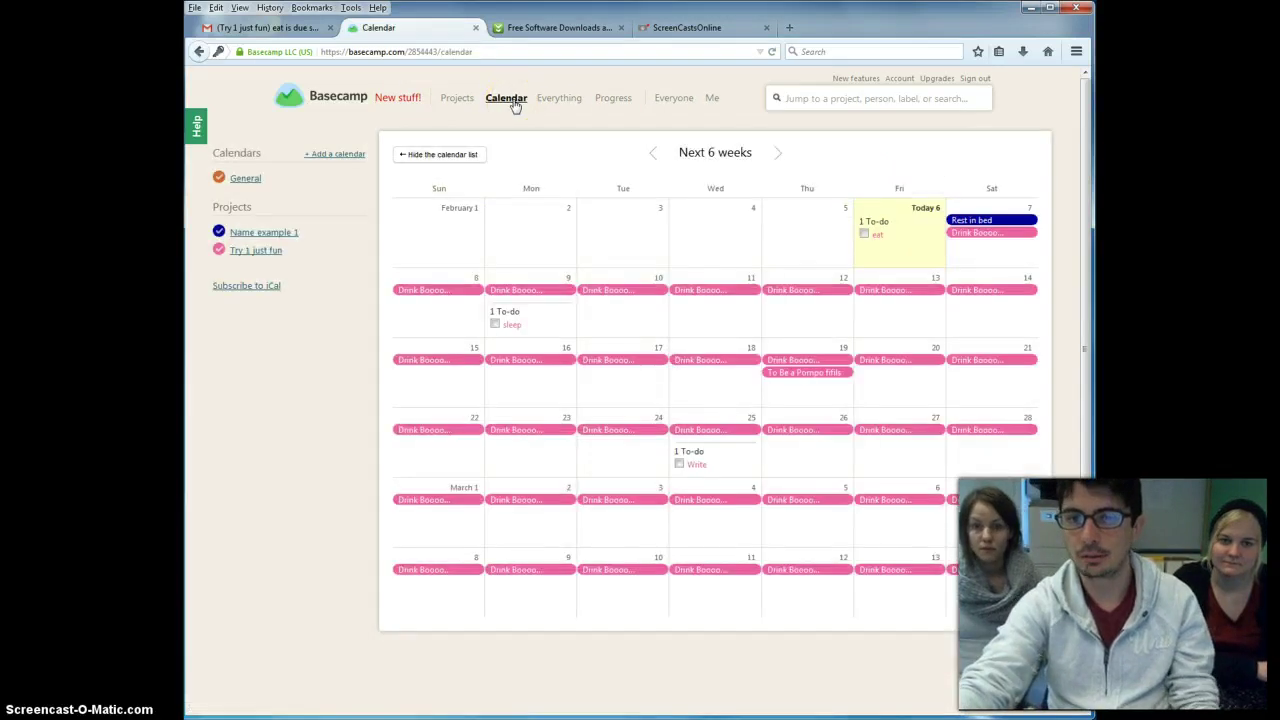
- Page the overall calendar ahead to March 2015 and return to the next six weeks
click(777, 154)
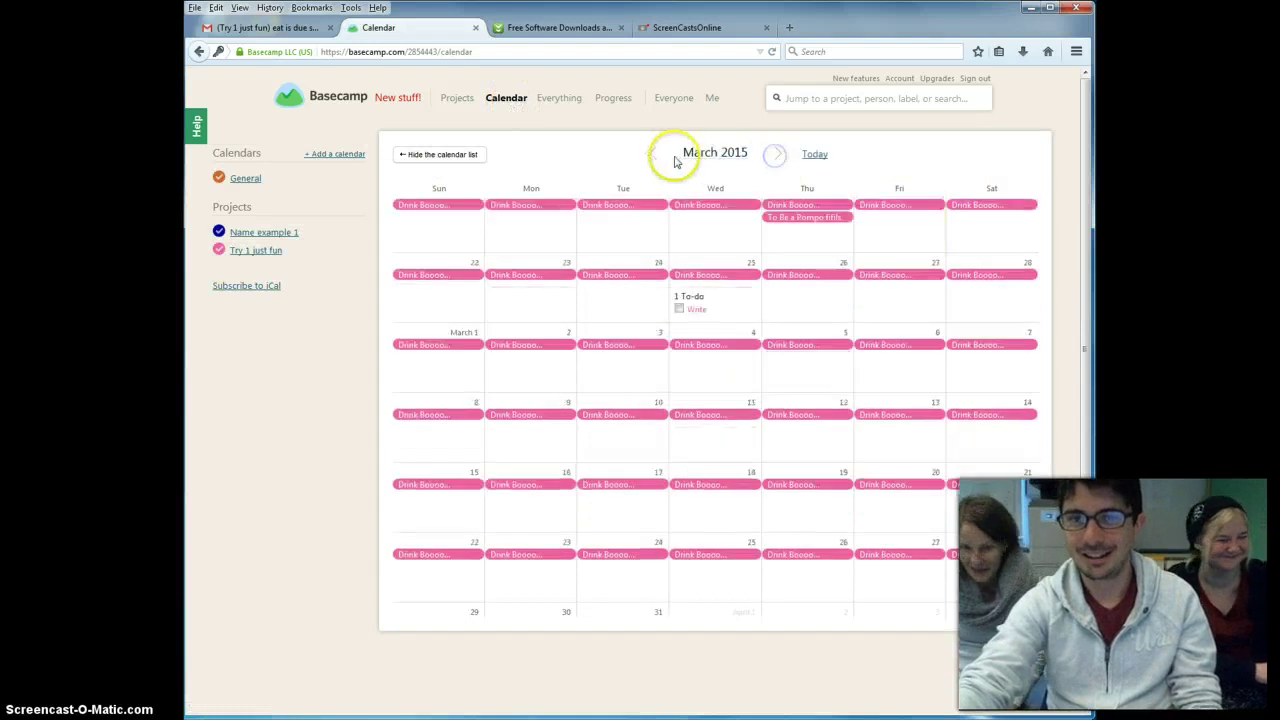
click(655, 158)
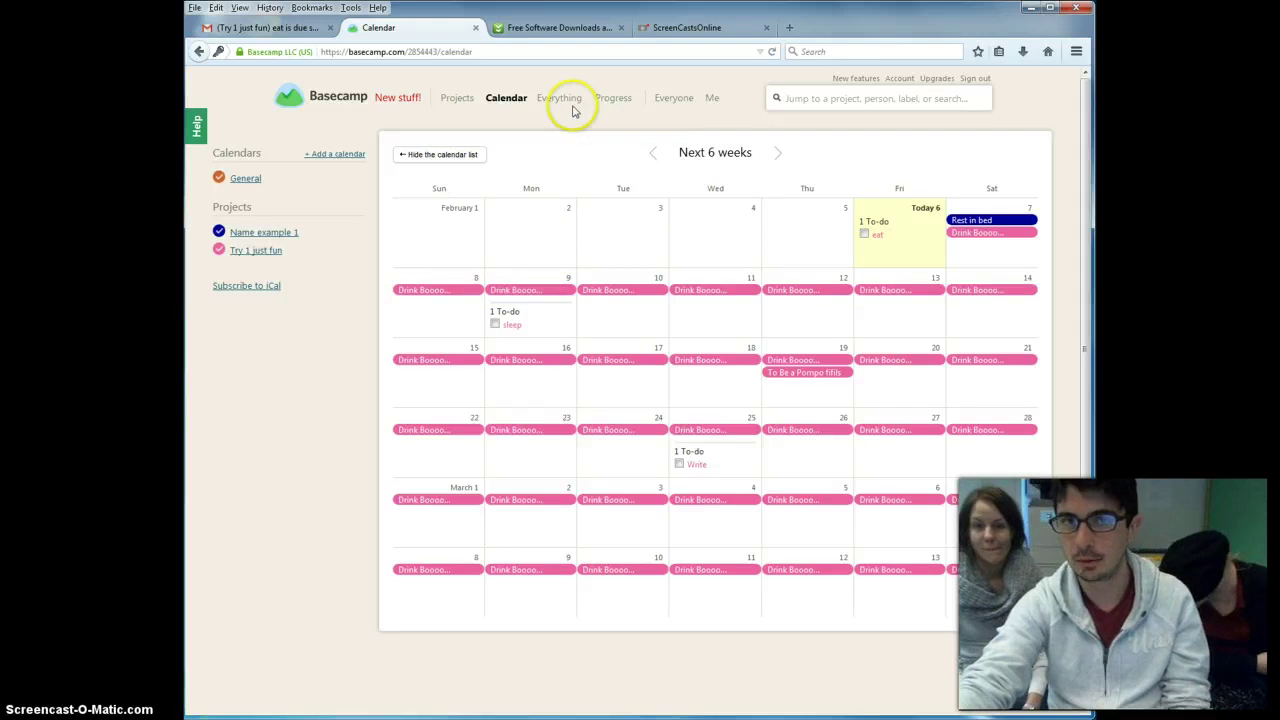
- View the list of everyone in the account and the personal page with own latest activity and open to-dos
click(672, 104)
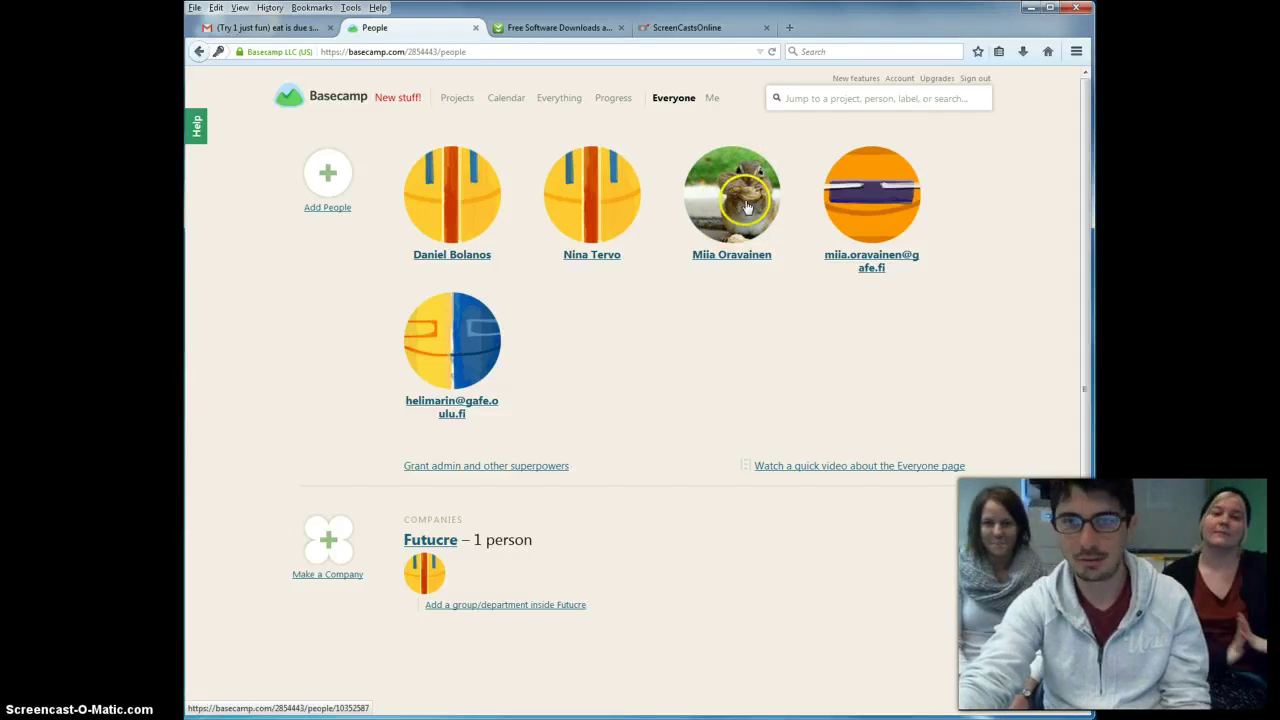
click(709, 97)
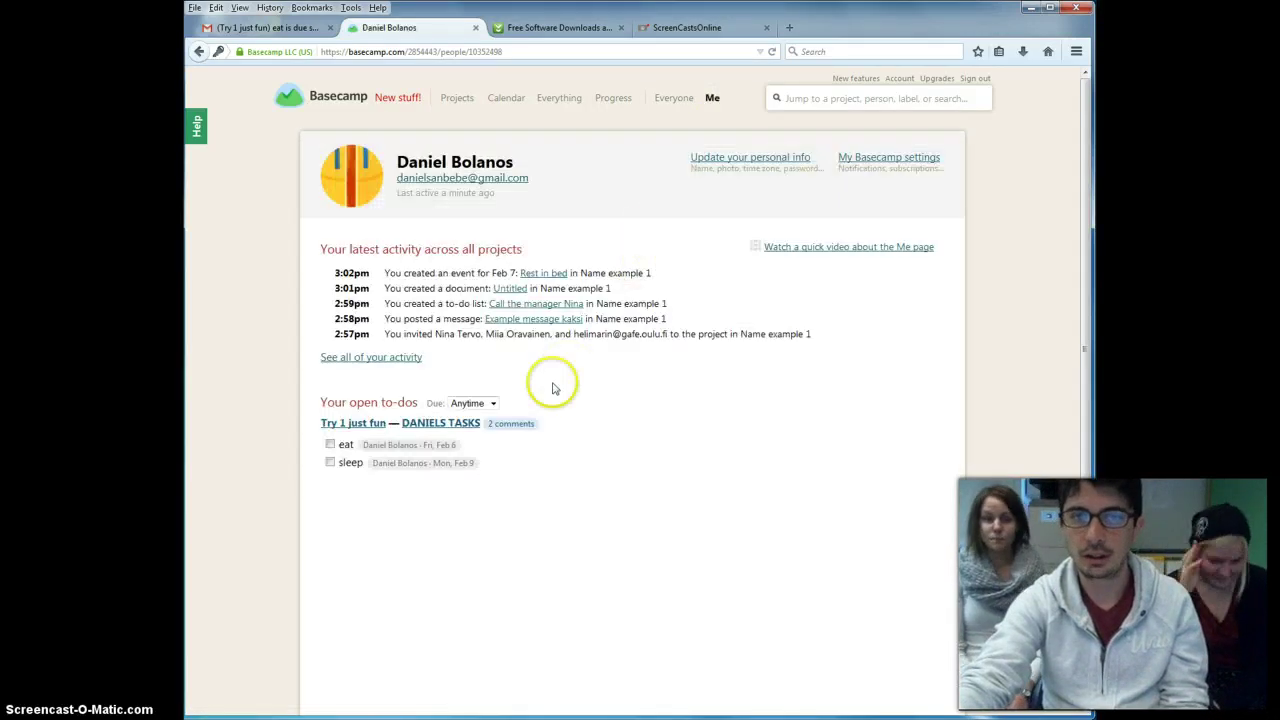
- Open the starred project "Try 1 just fun" from the projects overview and bring up its catch-up page of recent changes
click(358, 100)
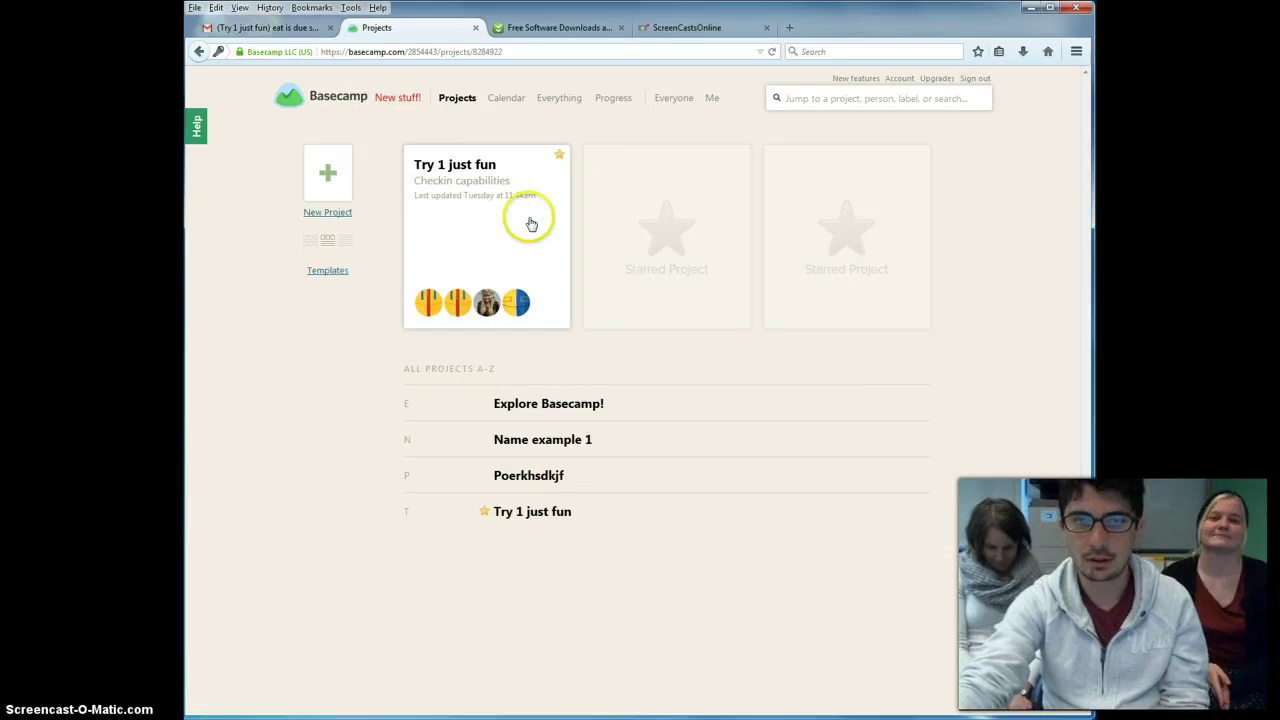
click(531, 224)
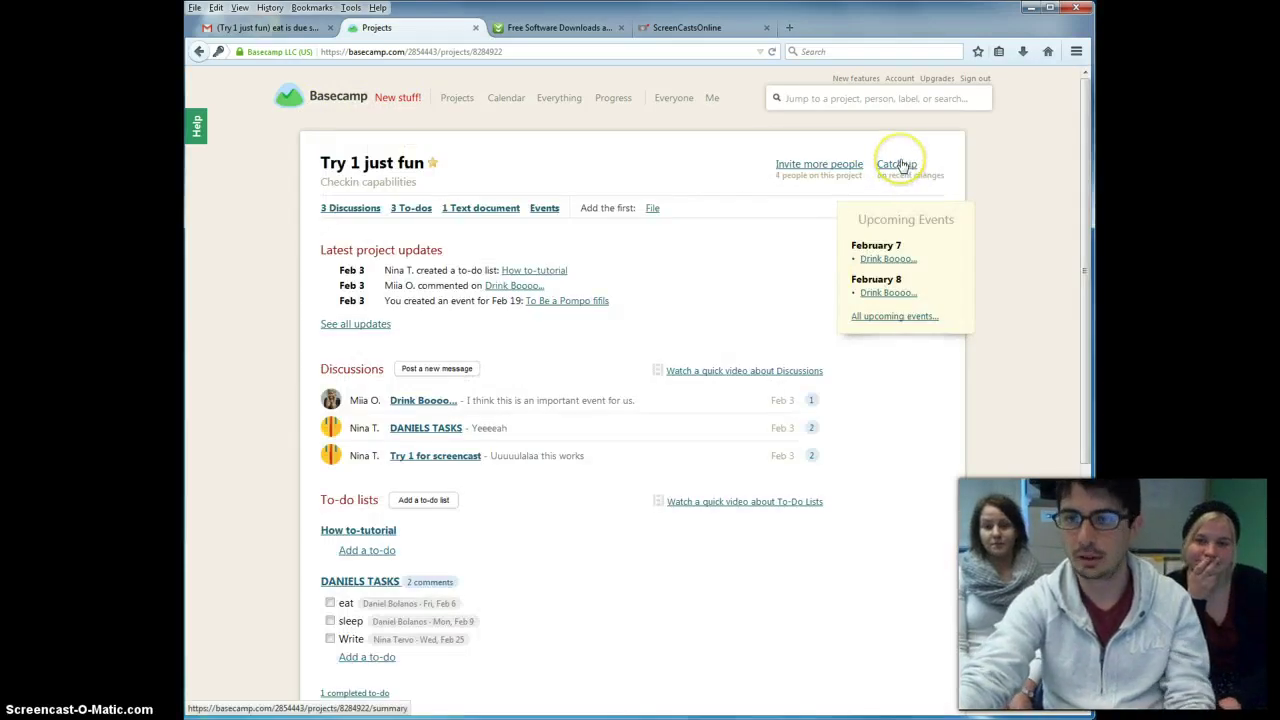
click(900, 165)
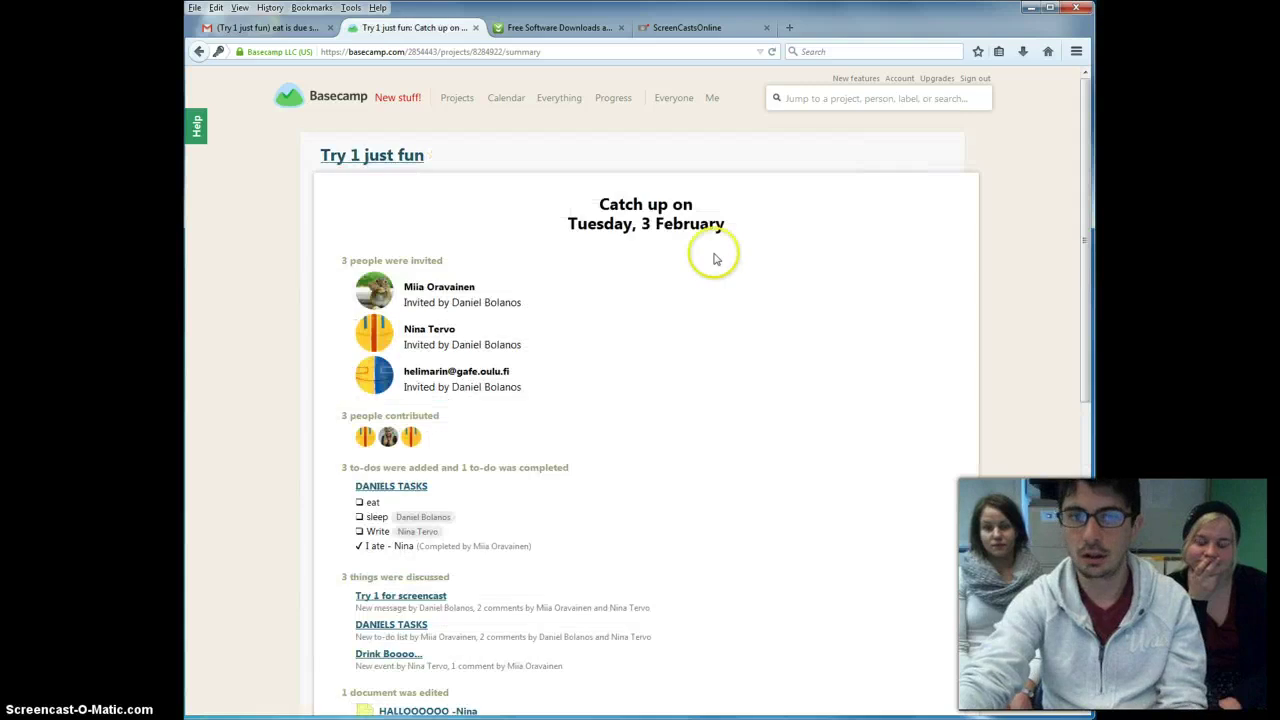
- Examine the catch-up summary for Tuesday, 3 February down through the by-the-minute log, and return to its beginning
scroll(650, 270, down, 3)
middle_click(596, 193)
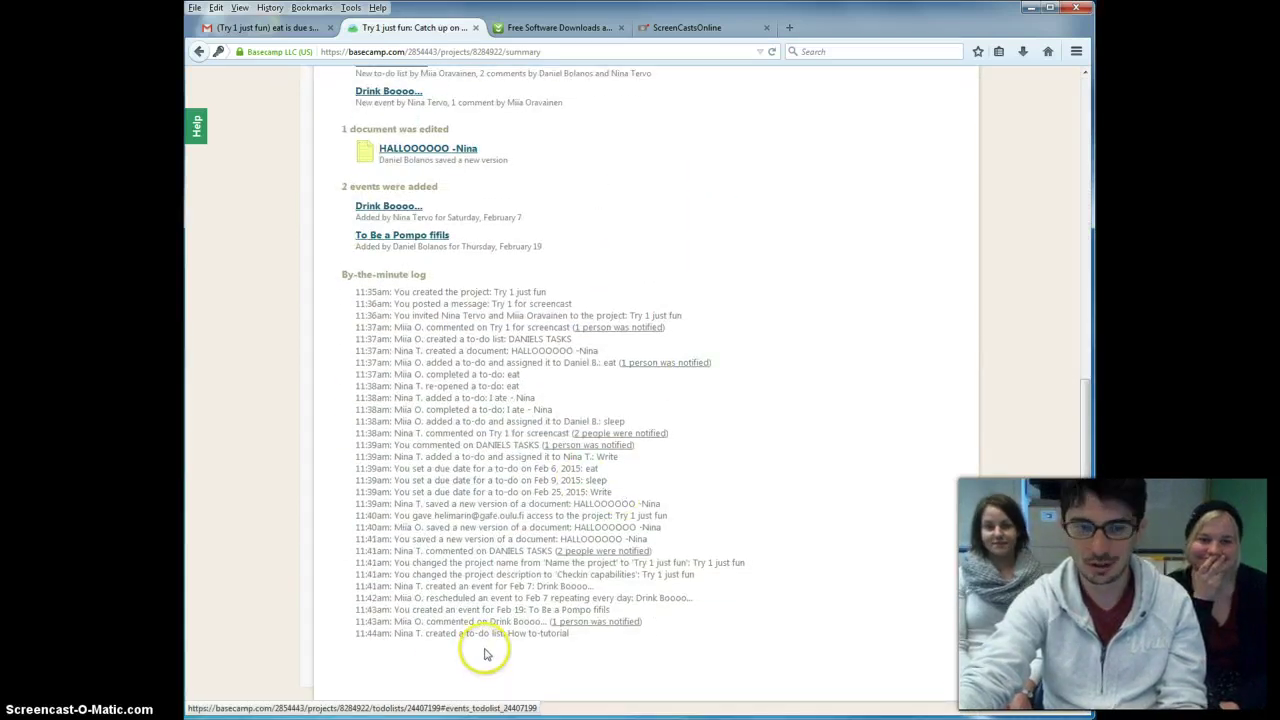
drag(786, 623, 430, 339)
click(893, 456)
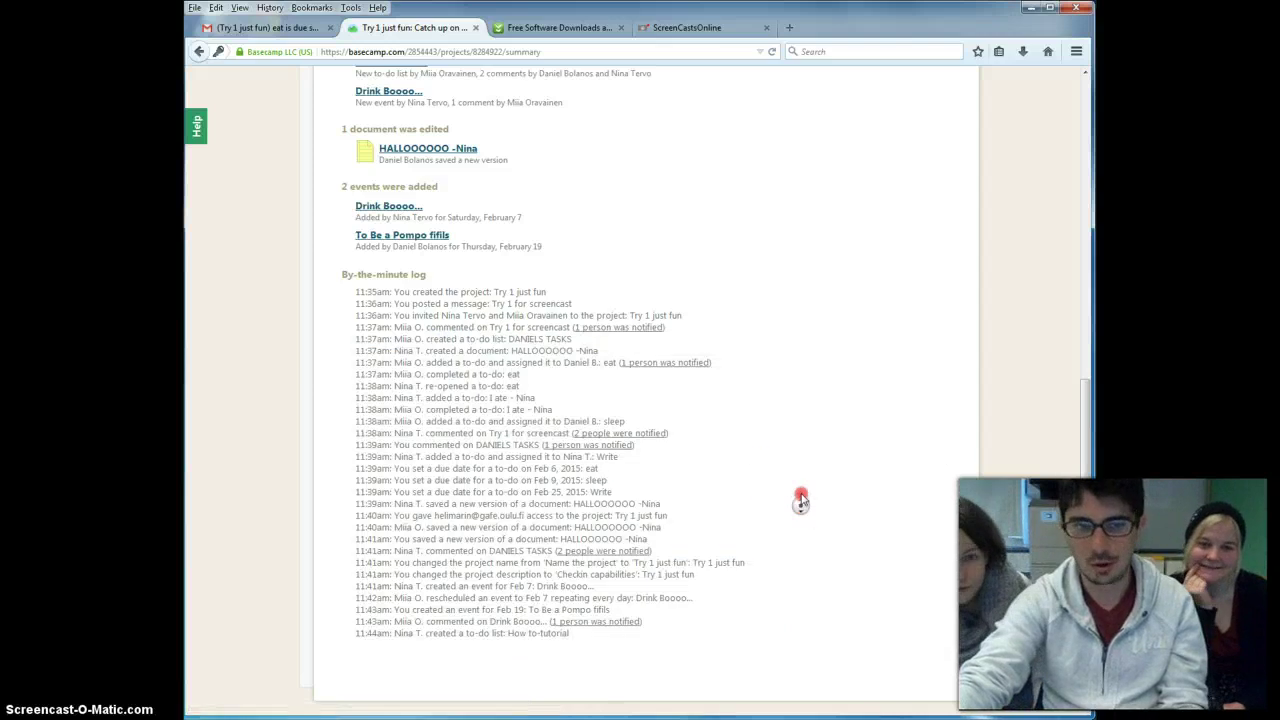
scroll(801, 492, up, 1)
middle_click(838, 422)
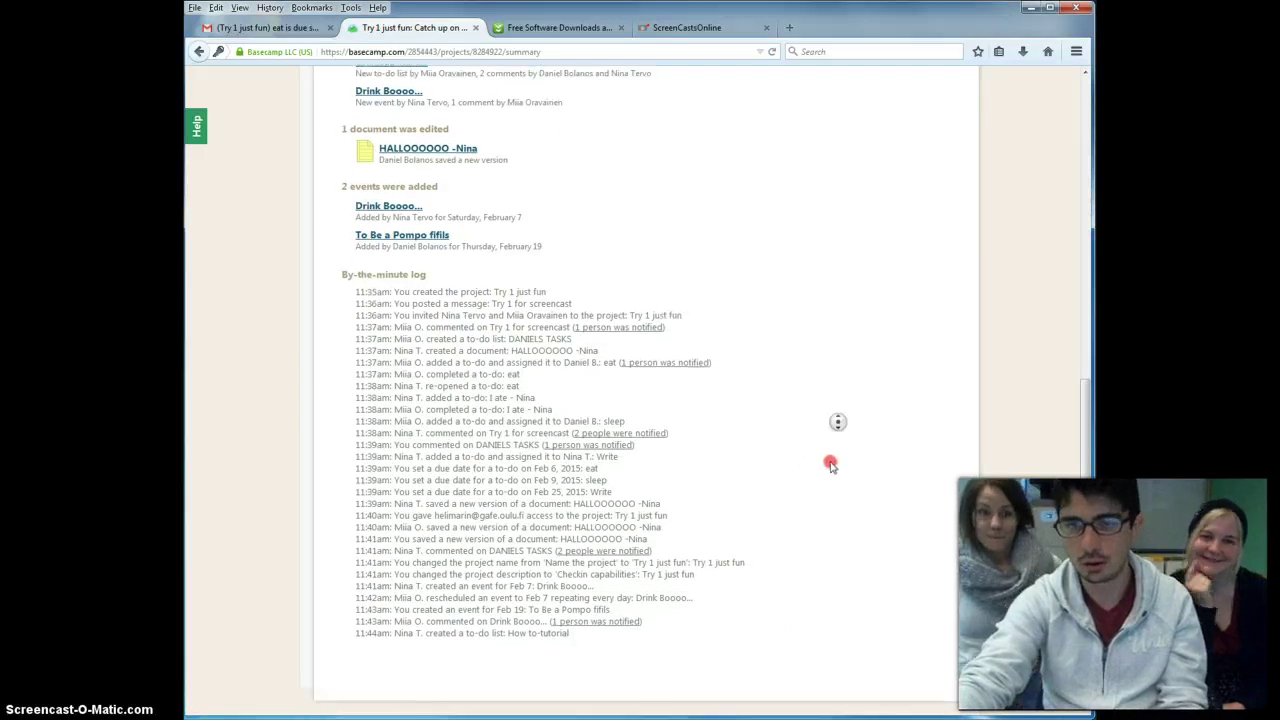
middle_click(809, 526)
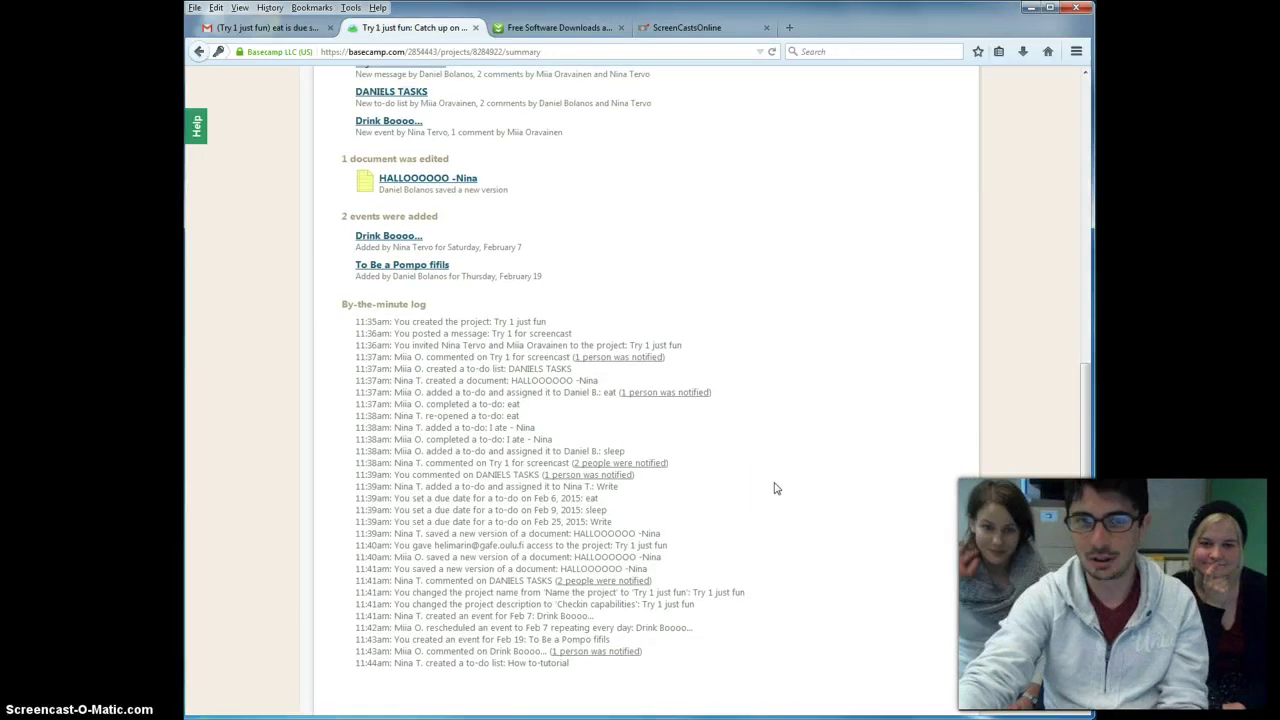
click(790, 521)
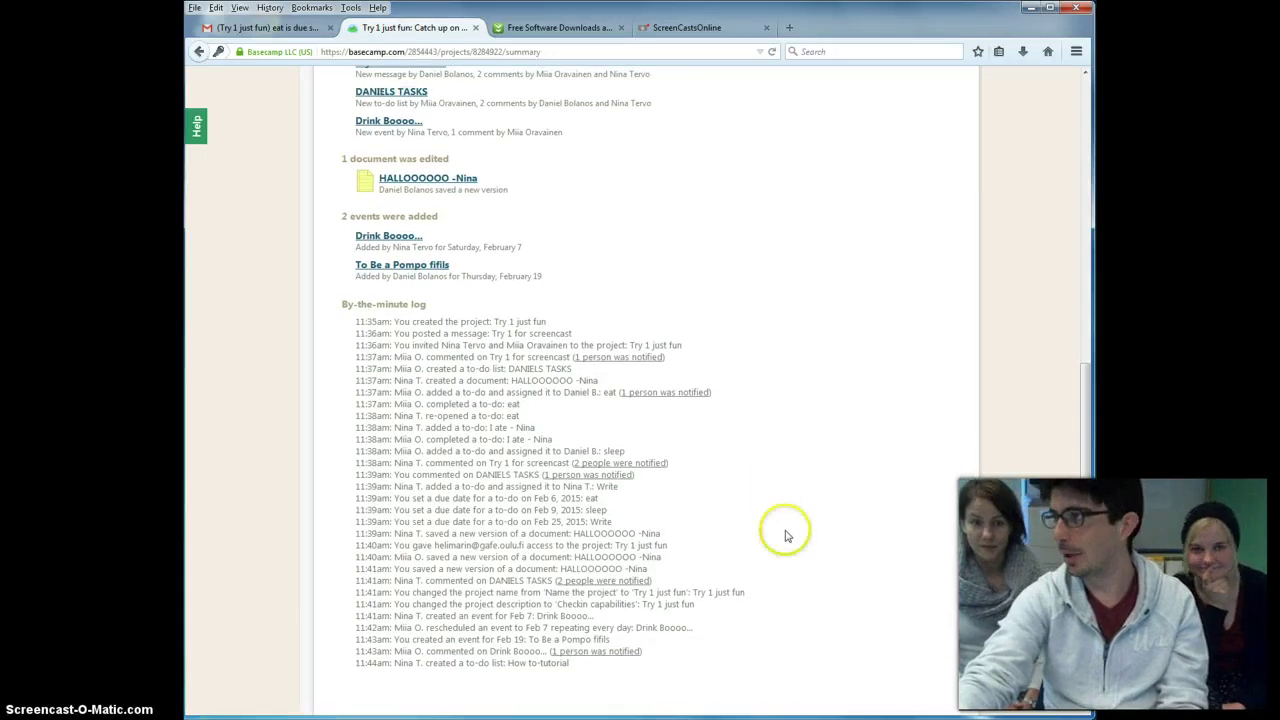
middle_click(782, 542)
click(777, 461)
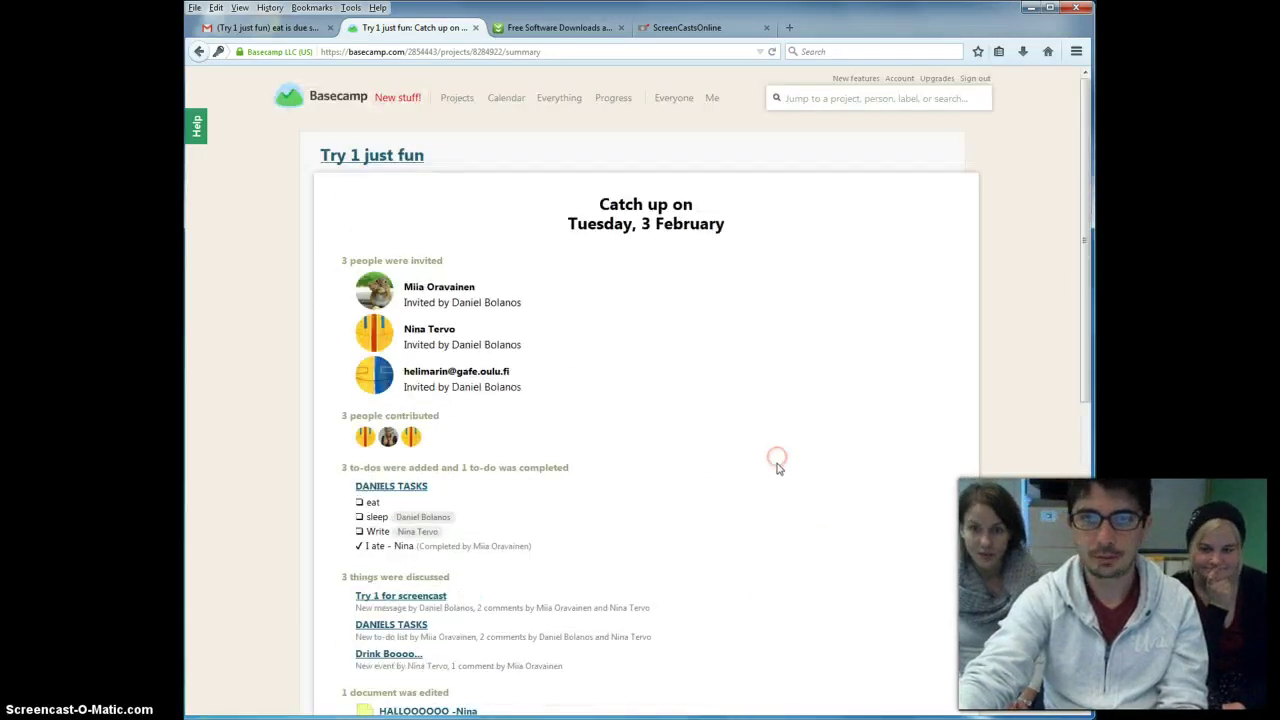